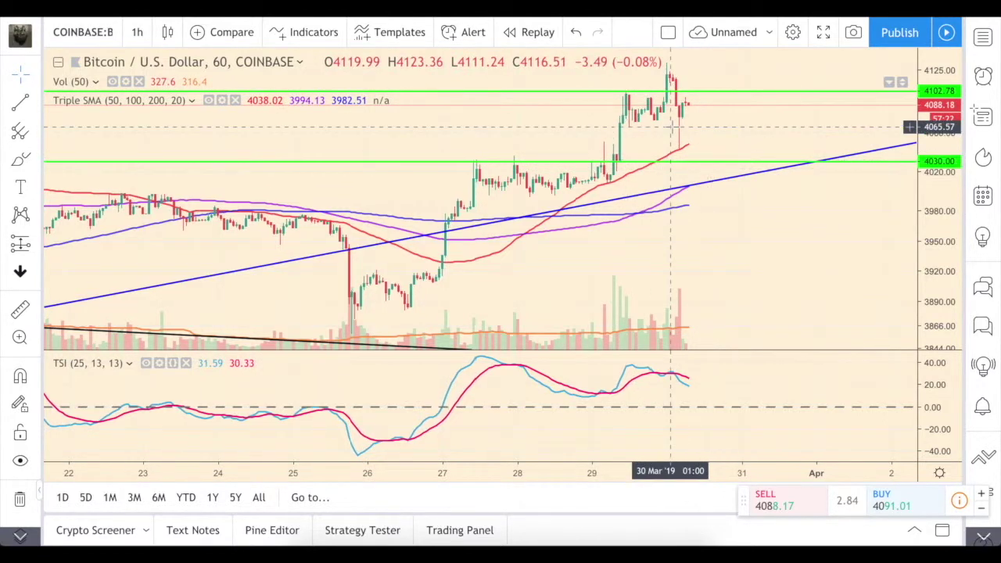
- Display the chart as Heikin Ashi candles on the 1-month interval
scroll(670, 127, up, 3)
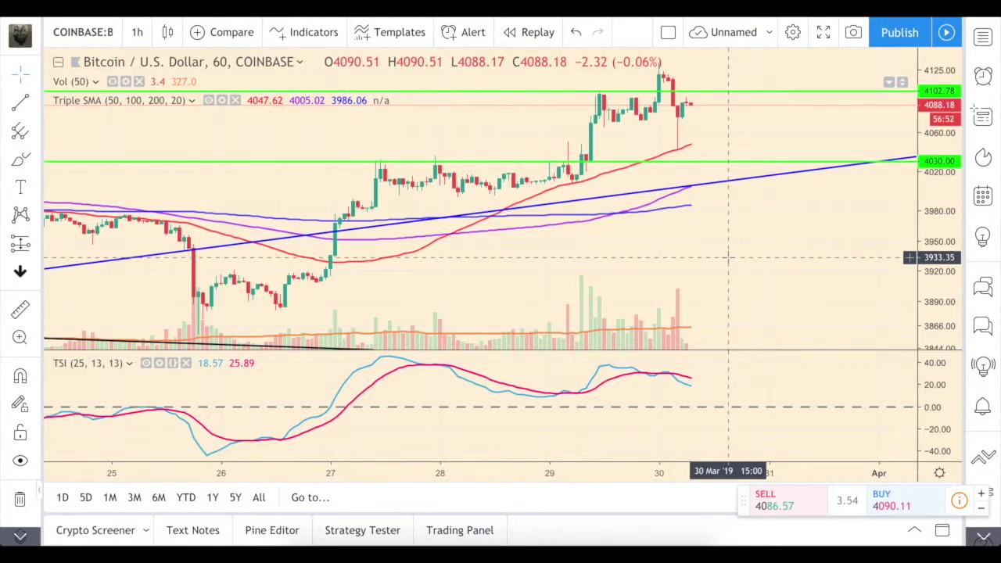
scroll(729, 258, down, 3)
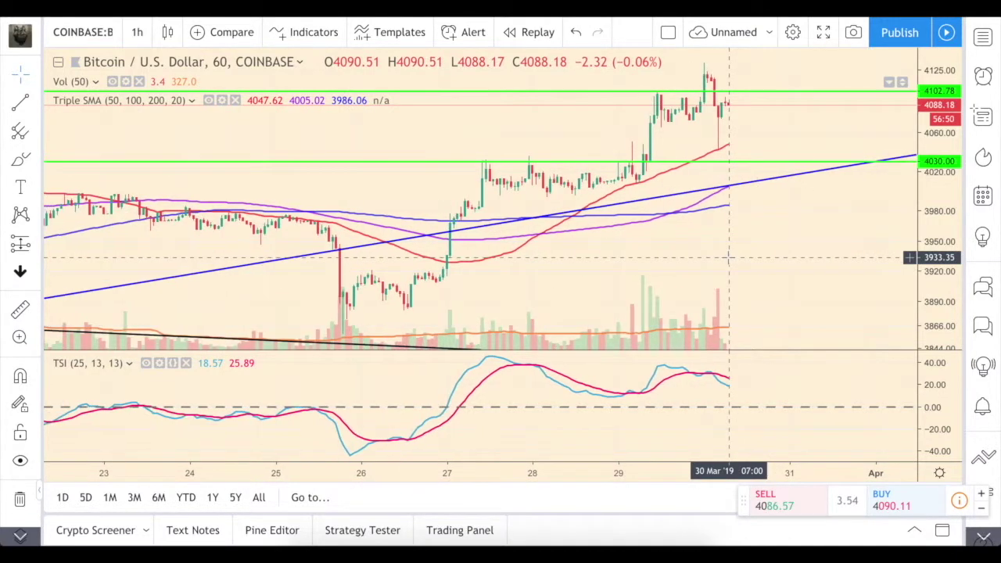
scroll(729, 258, down, 1)
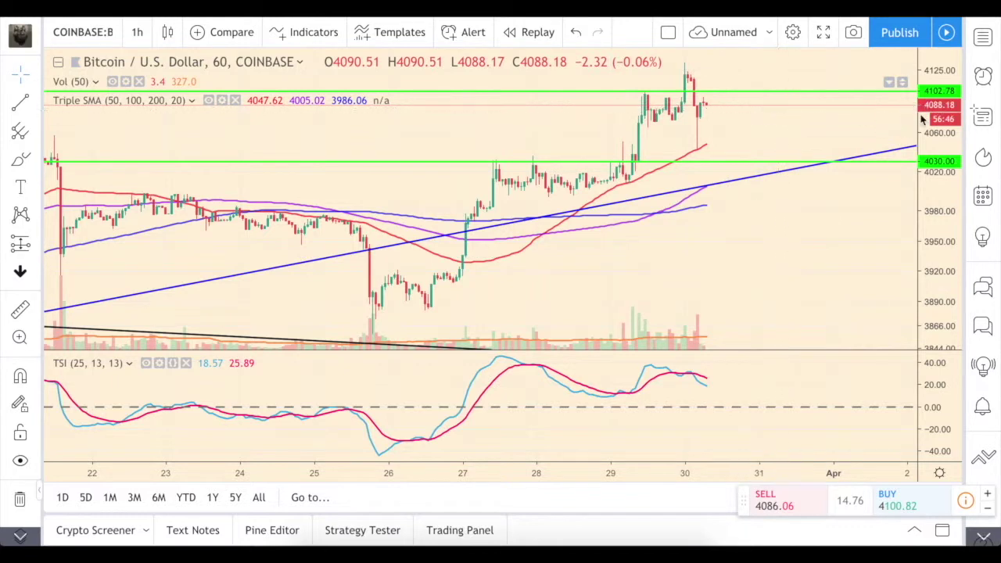
click(167, 33)
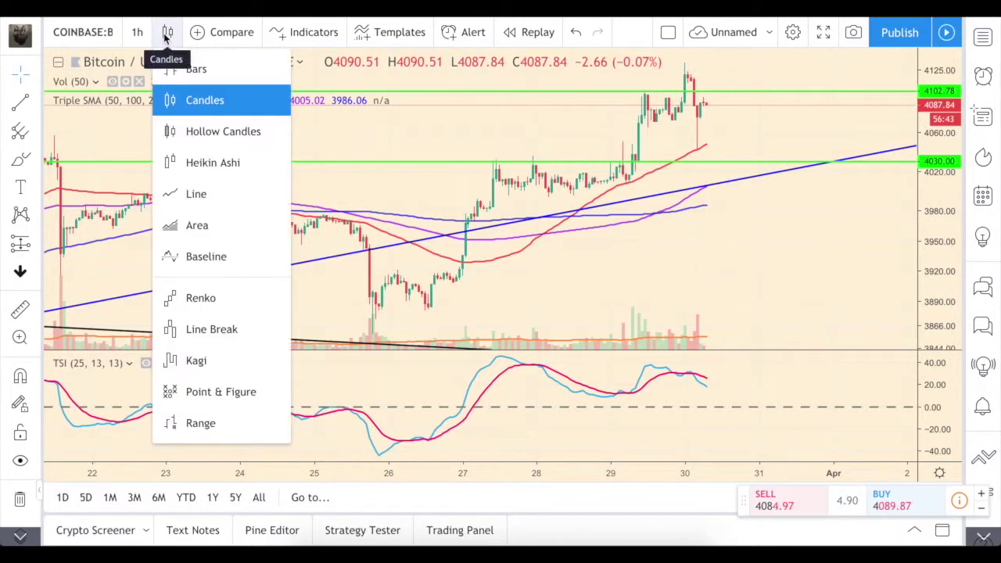
click(213, 163)
click(137, 33)
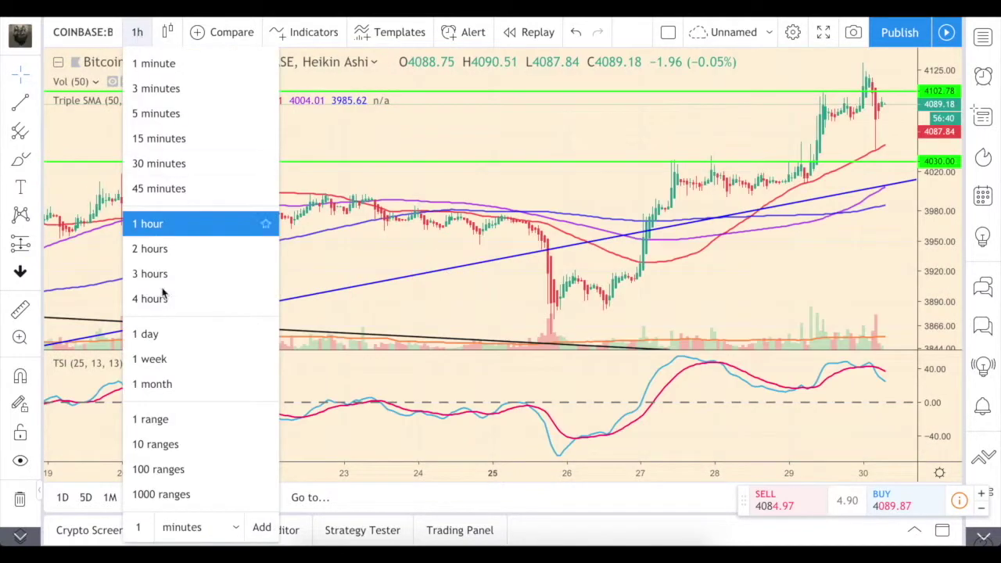
click(161, 384)
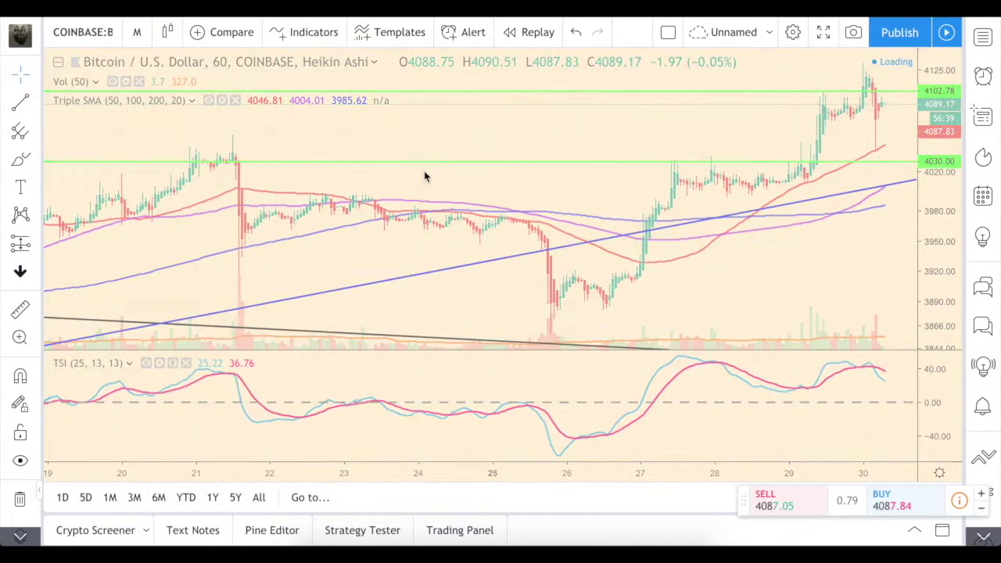
- Change the charted symbol to Bitstamp's BTCUSD pair
click(98, 36)
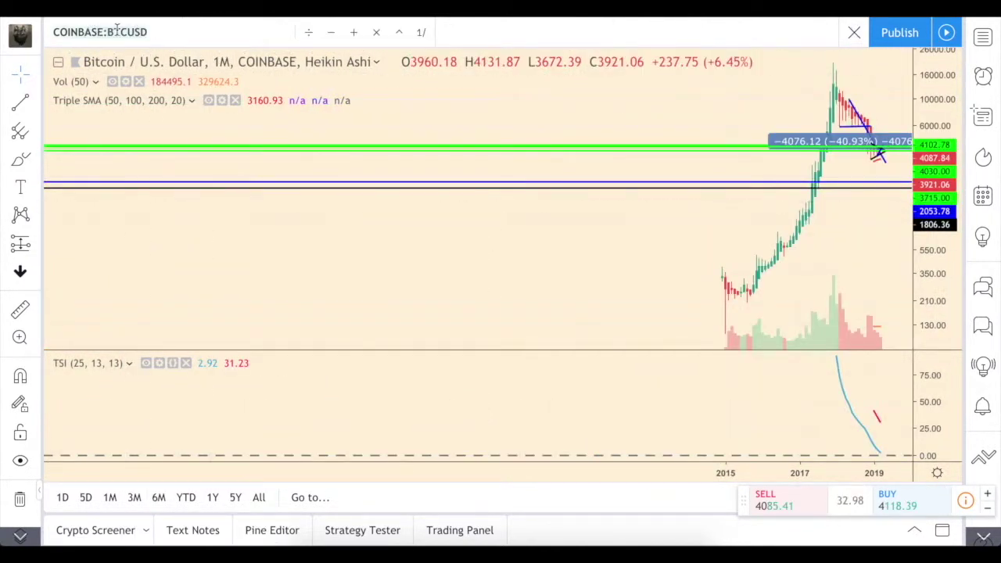
text(BTCUSD)
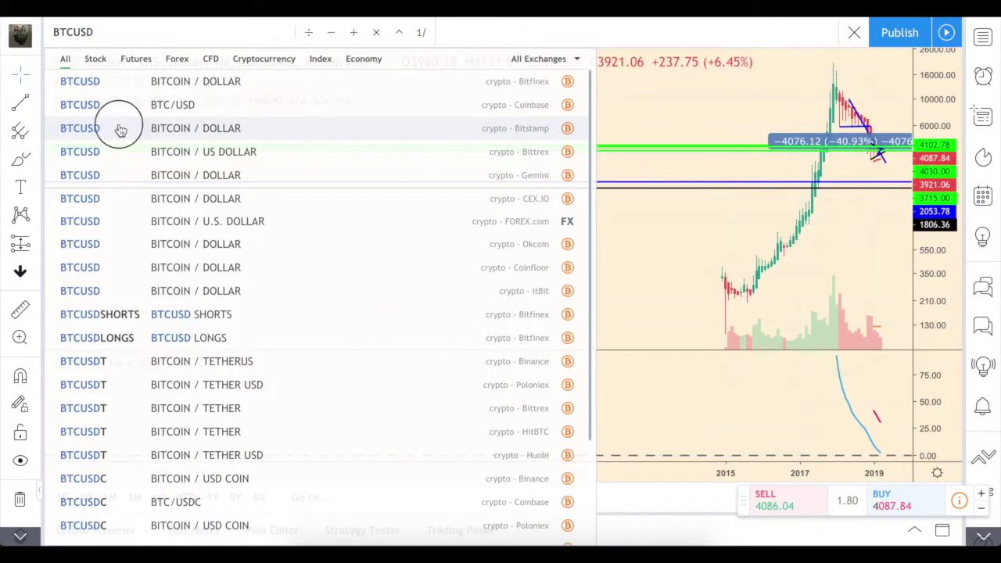
click(119, 128)
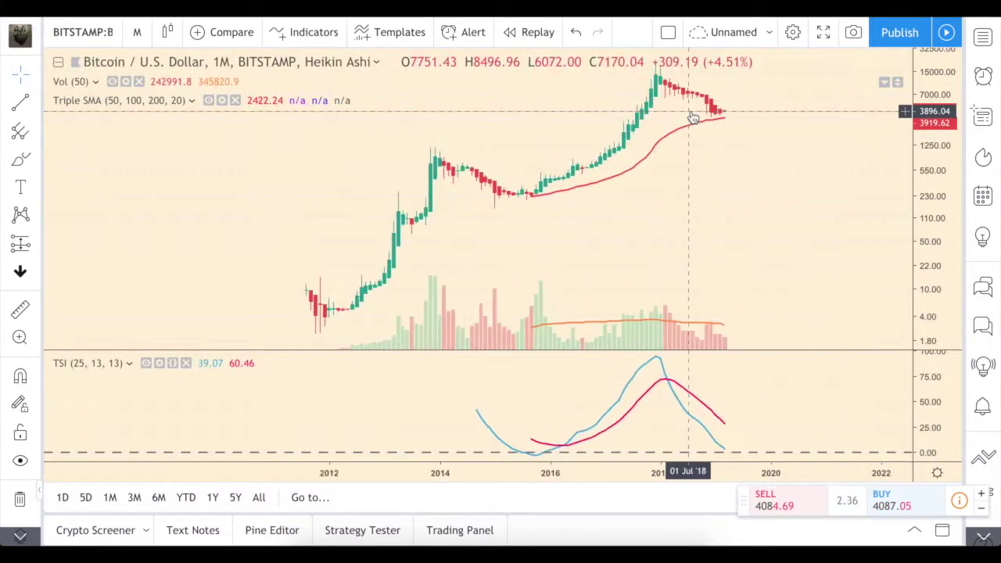
- Stretch and shift the price scale, then reset it with Alt+R to fit all candles
drag(934, 321, 934, 192)
click(802, 285)
drag(802, 286, 802, 192)
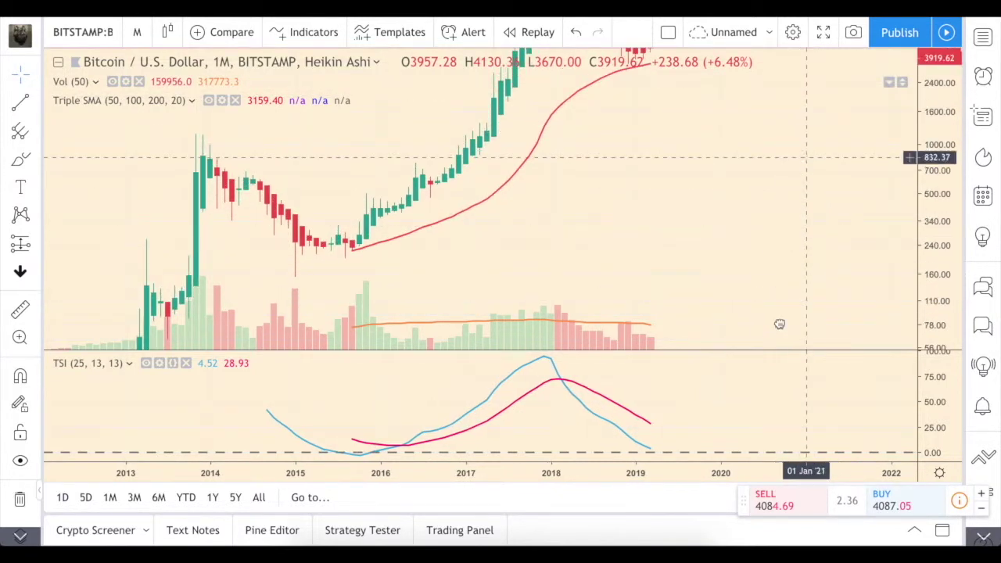
key(alt+r)
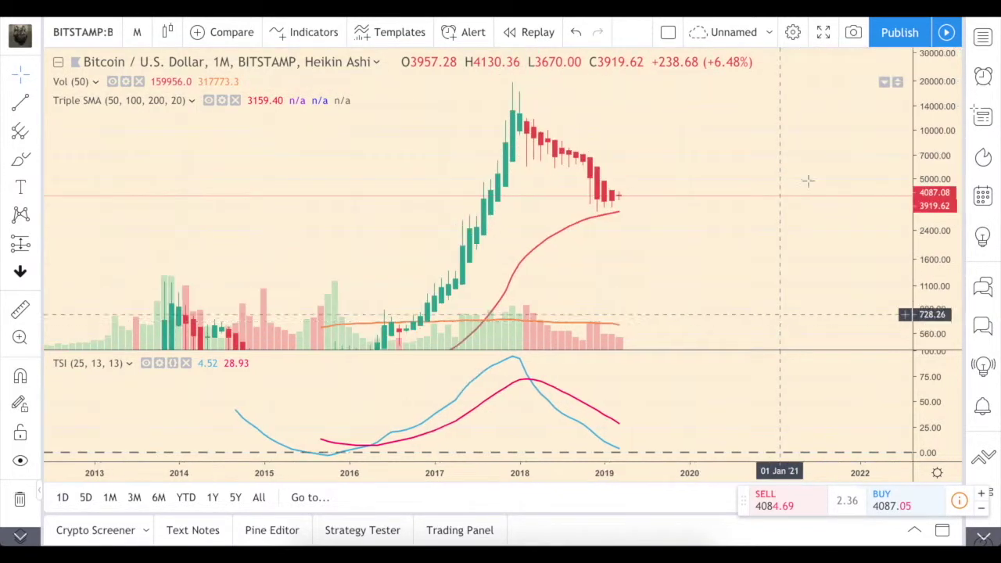
click(983, 38)
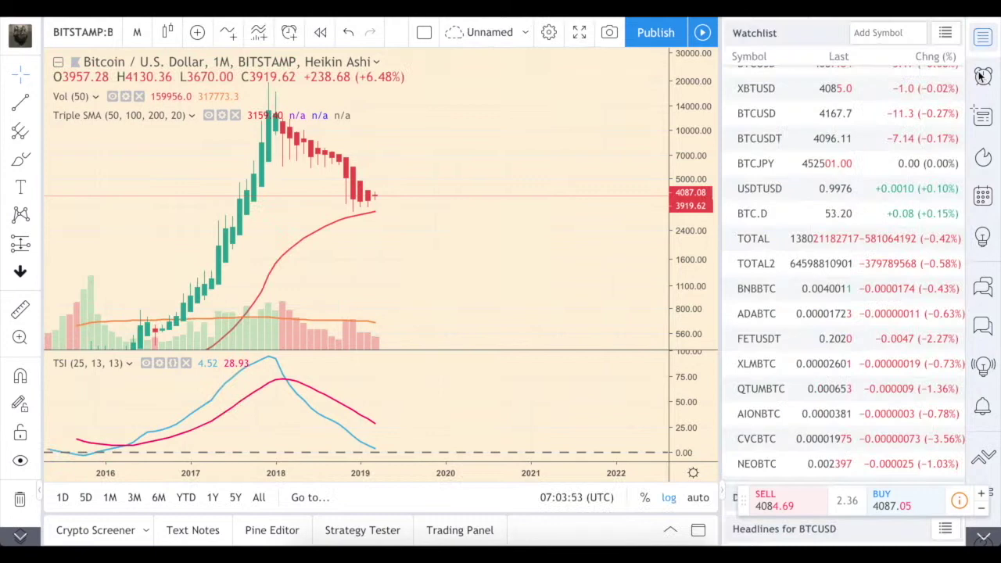
click(748, 243)
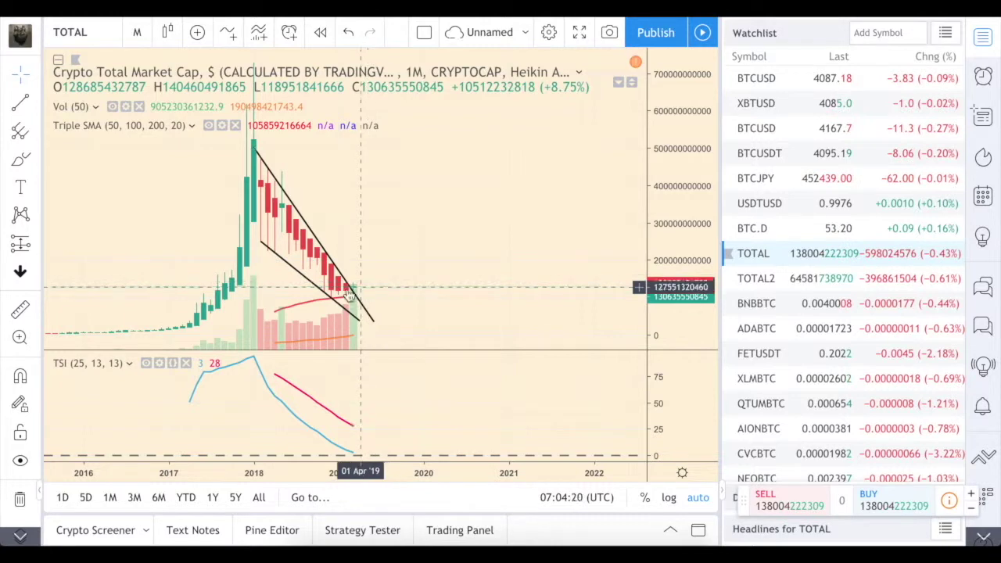
click(774, 73)
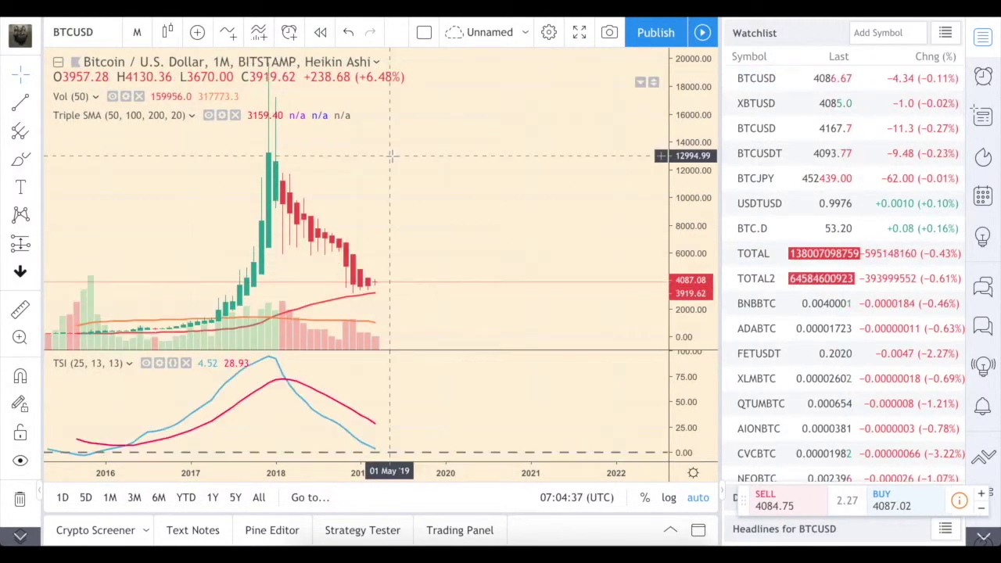
drag(393, 157, 508, 167)
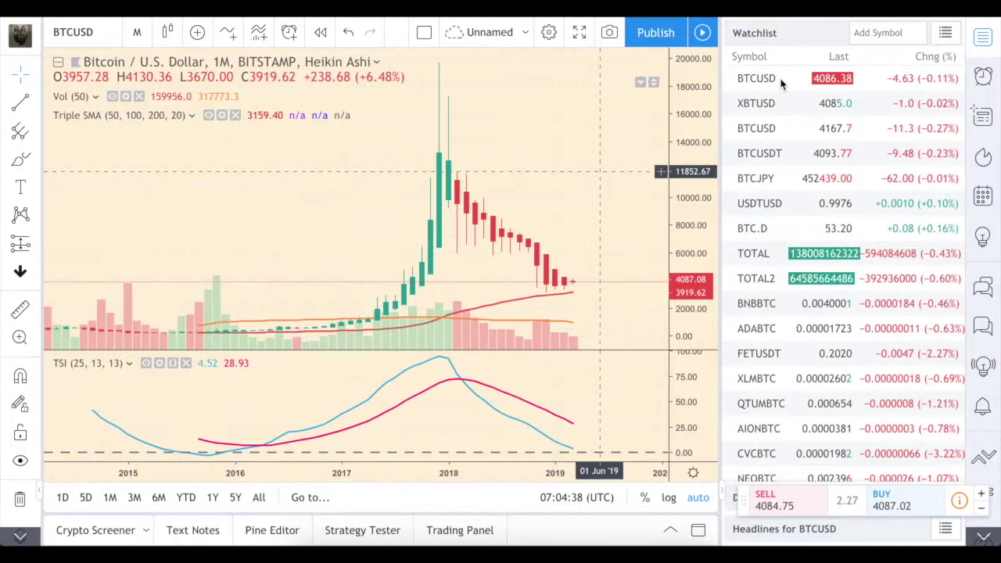
click(983, 37)
scroll(805, 224, up, 5)
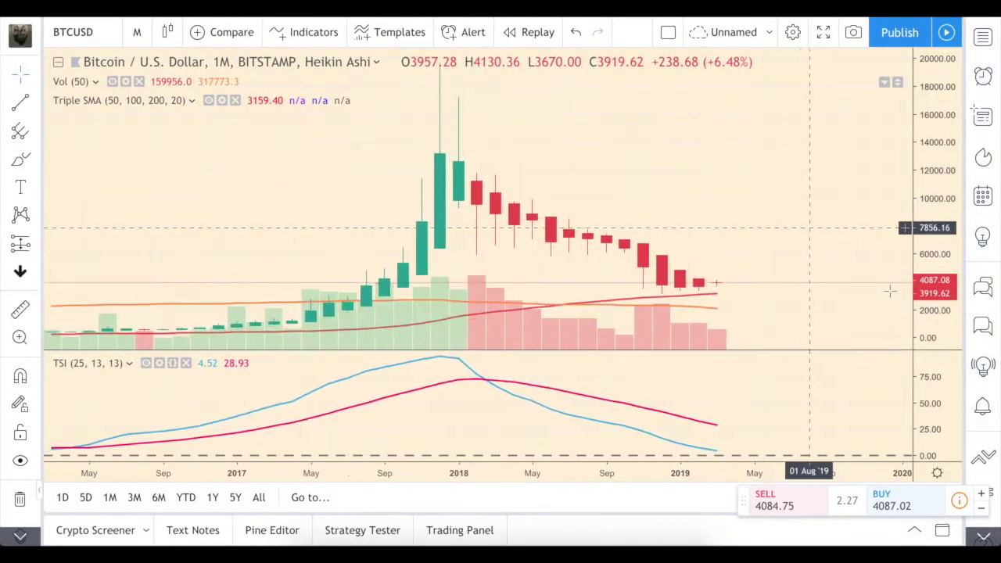
- Rescale the price axis so the chart shows the 0–16000 price range
drag(936, 335, 933, 223)
drag(820, 297, 798, 223)
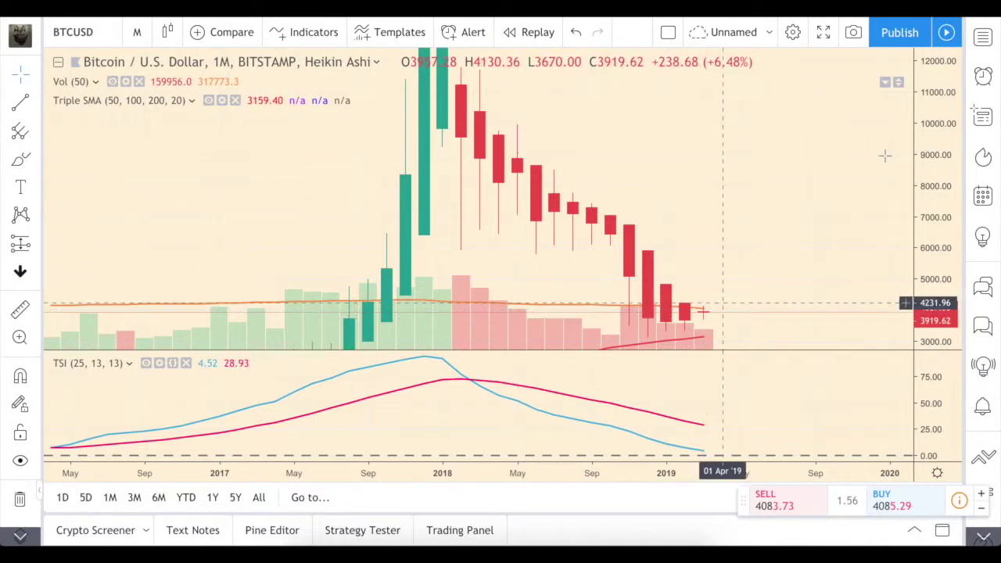
drag(923, 127, 927, 266)
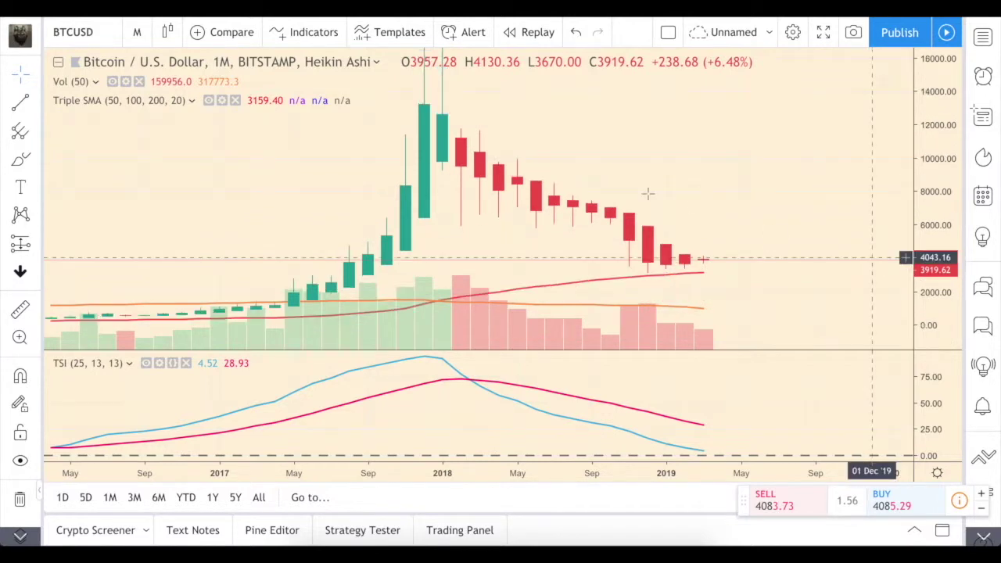
- Switch the Heikin Ashi chart to the 1-week interval
scroll(649, 193, down, 3)
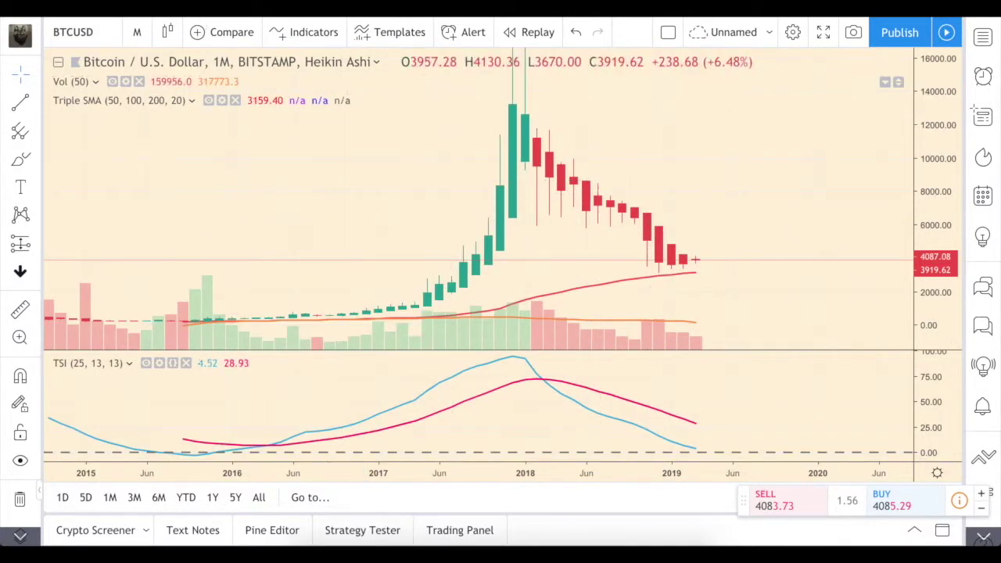
click(141, 37)
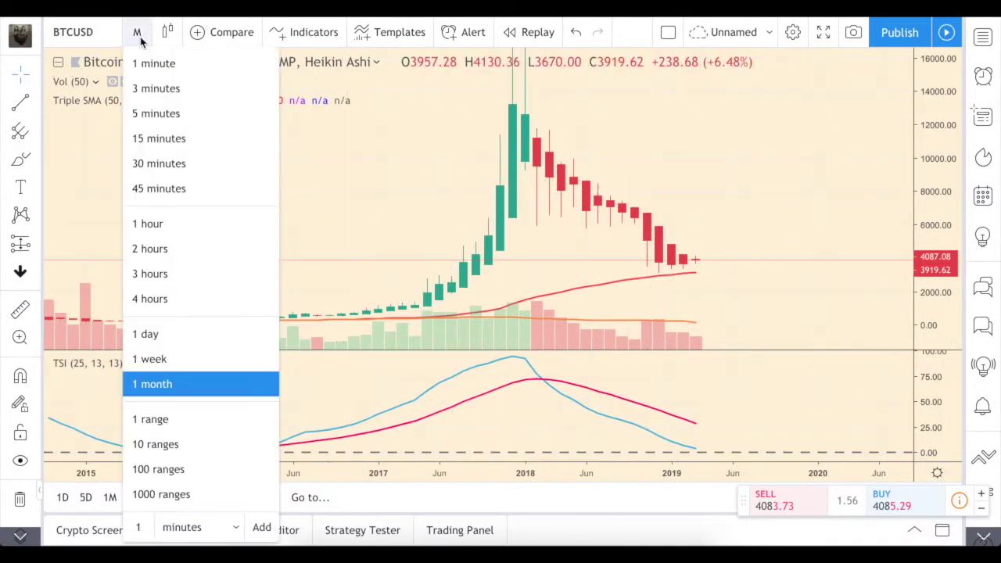
click(209, 362)
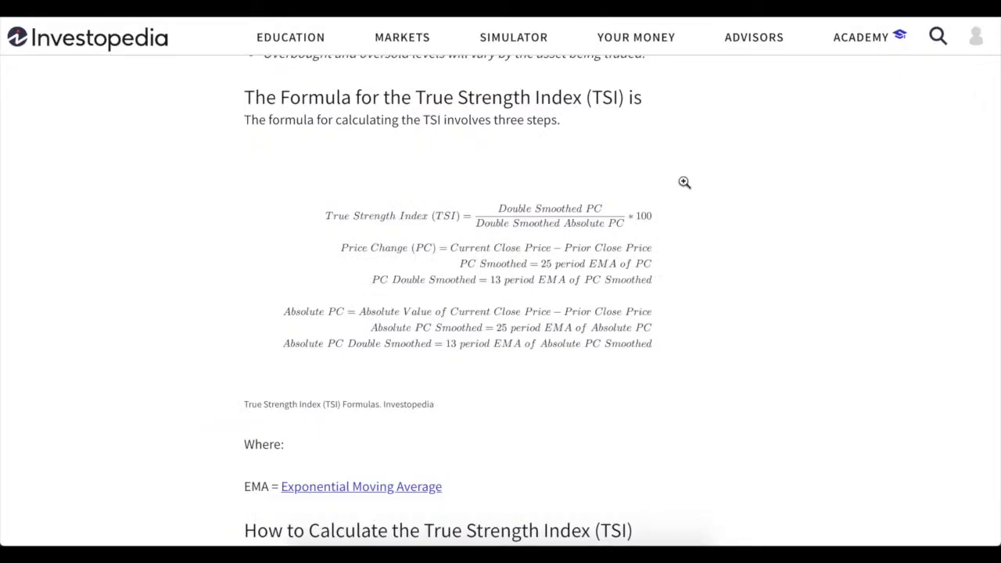
- Enlarge the True Strength Index formula image on the Investopedia page
click(569, 259)
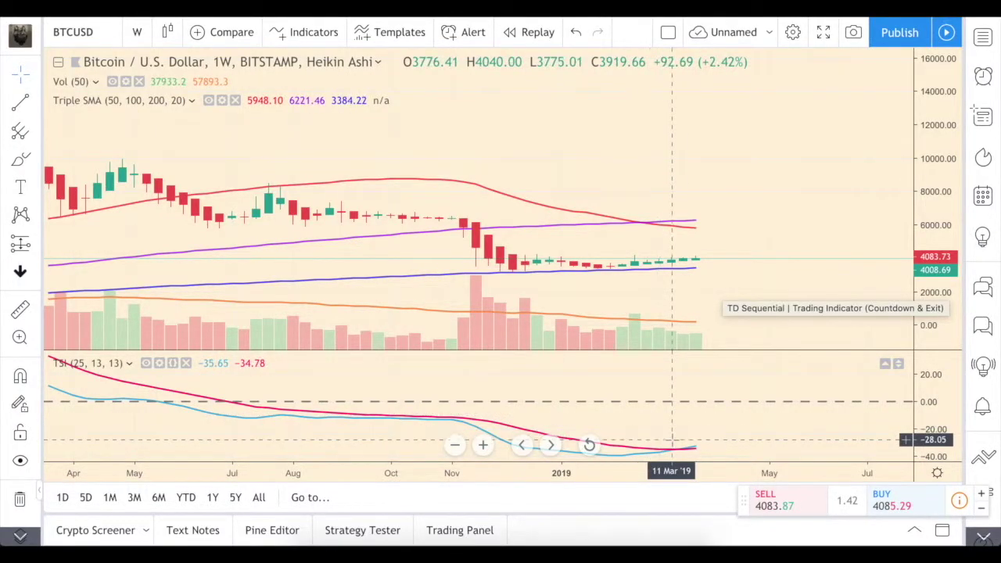
- Switch the weekly chart to regular Candles and zoom to mid-2018 through early 2019
click(169, 33)
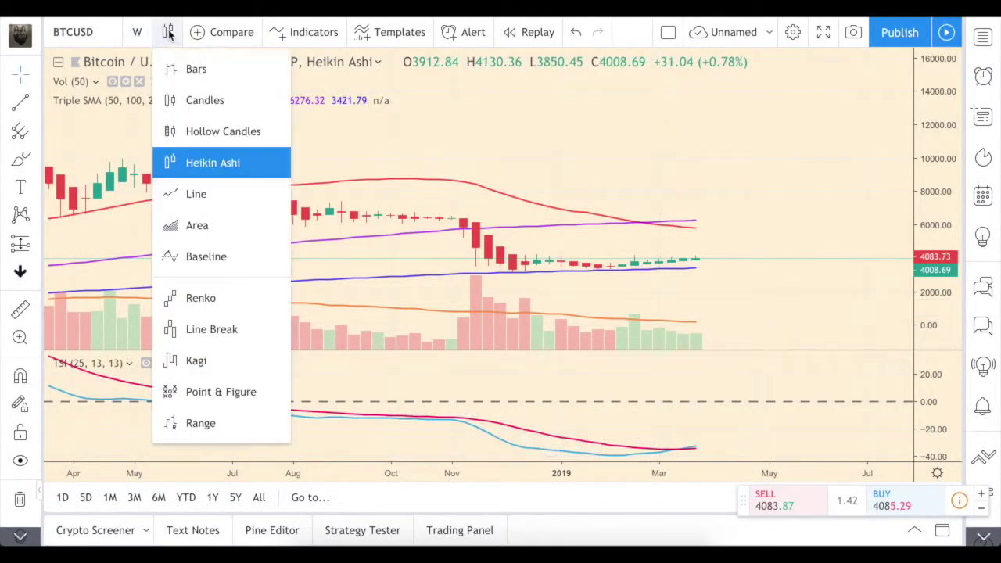
click(195, 102)
scroll(602, 383, down, 3)
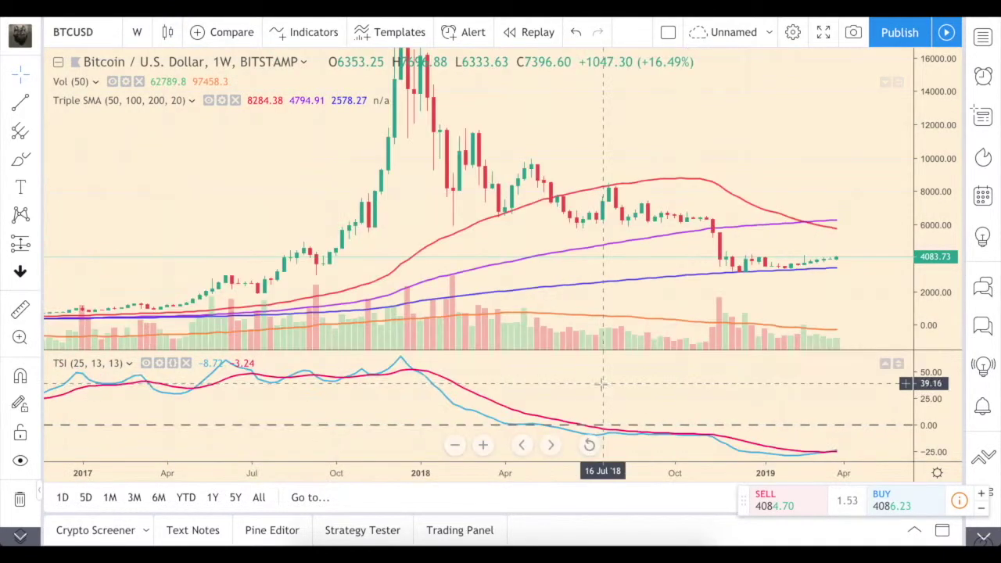
scroll(530, 275, down, 3)
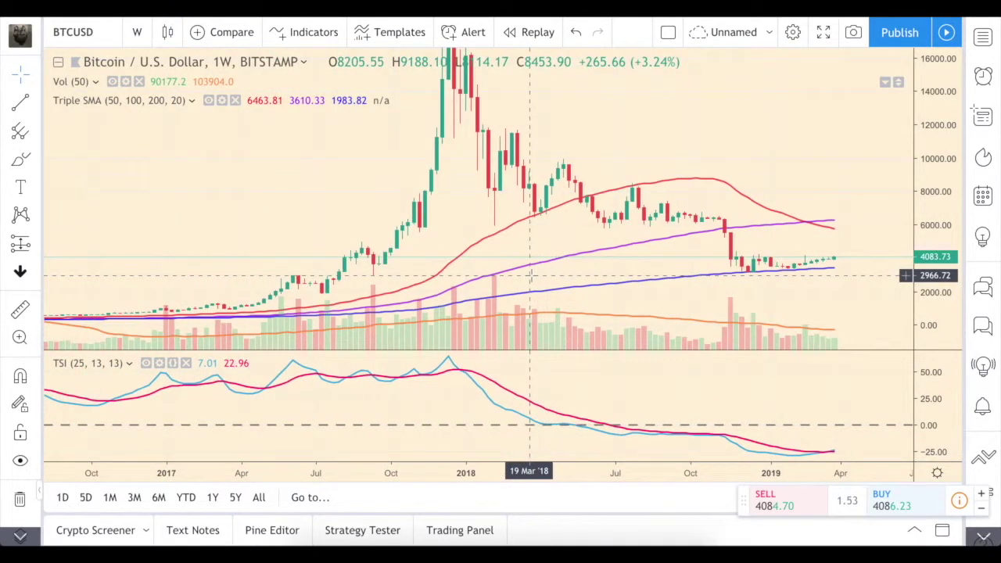
scroll(531, 276, down, 3)
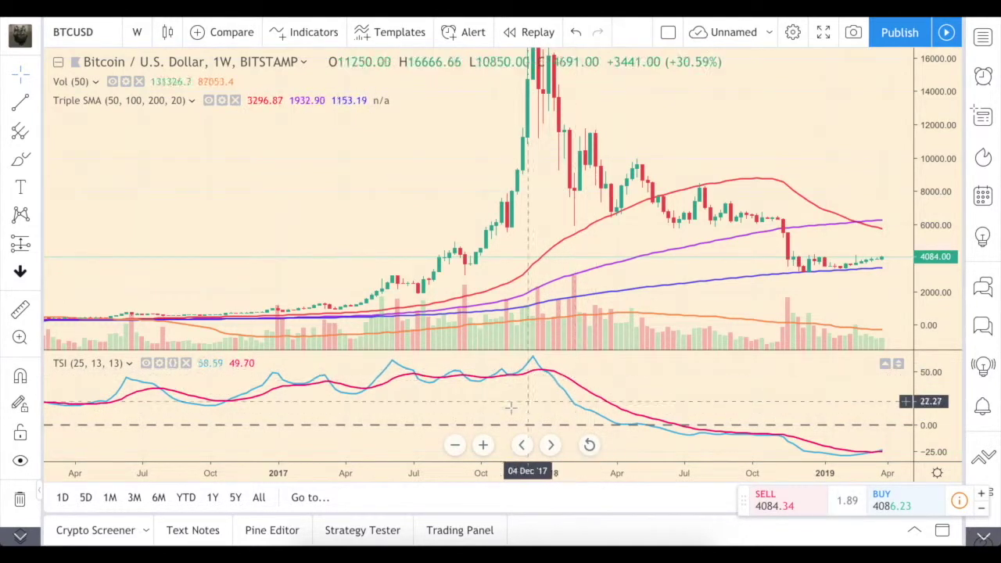
scroll(512, 408, down, 5)
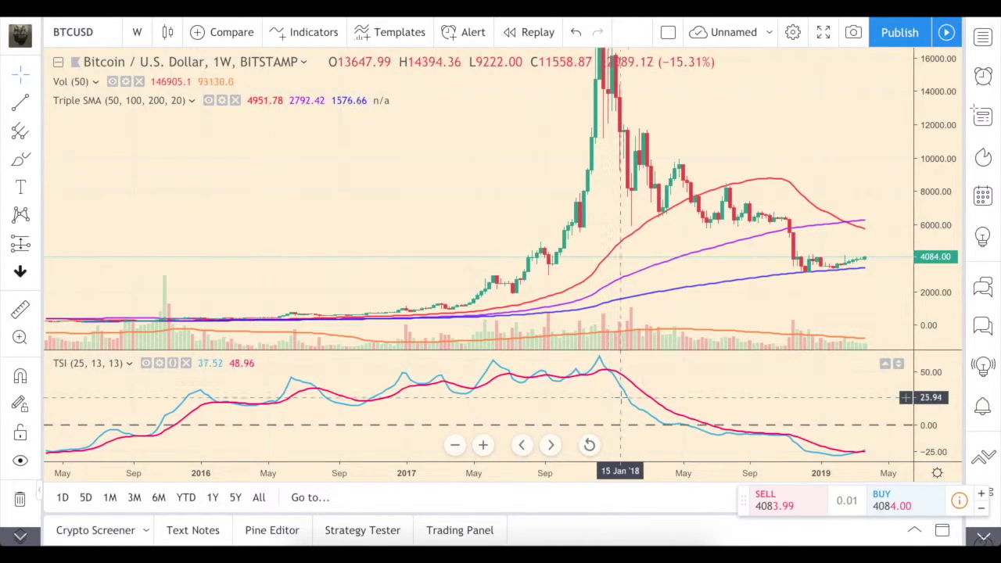
scroll(771, 354, up, 1)
scroll(771, 354, up, 5)
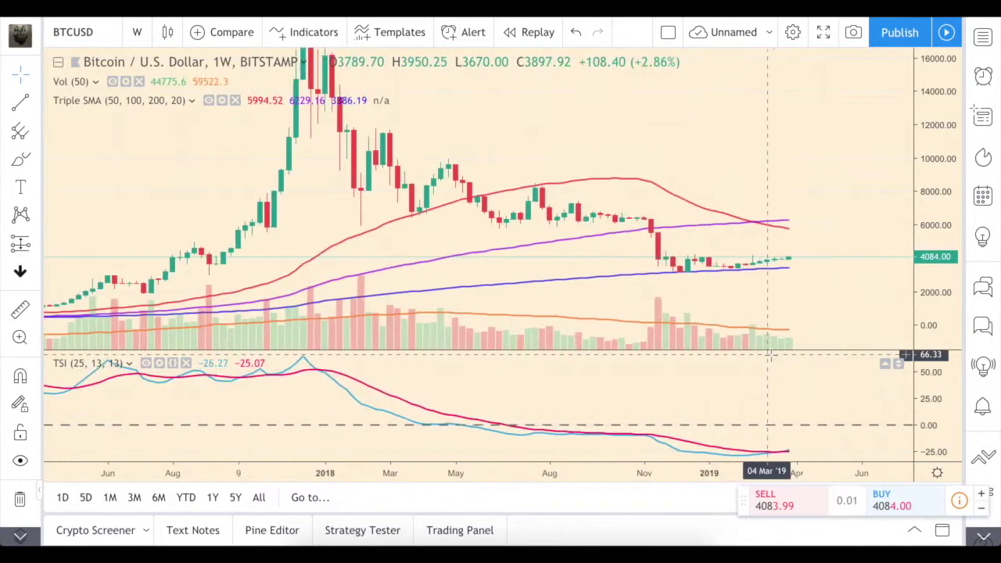
scroll(691, 368, up, 2)
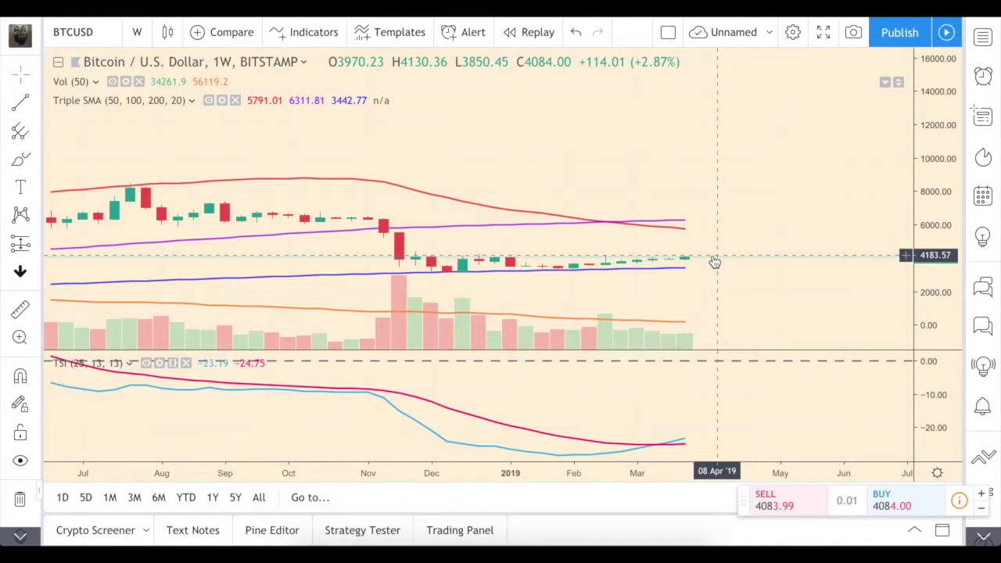
- Briefly hide and restore the TSI pane, then stretch the price scale and pan to recent candles
double_click(743, 225)
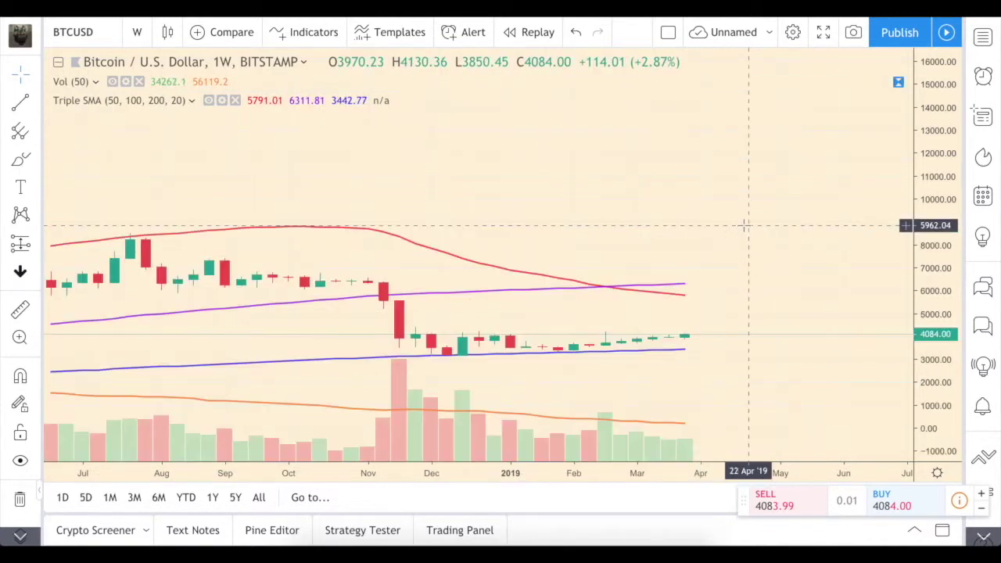
double_click(743, 225)
drag(934, 210, 939, 228)
click(801, 156)
drag(801, 157, 837, 176)
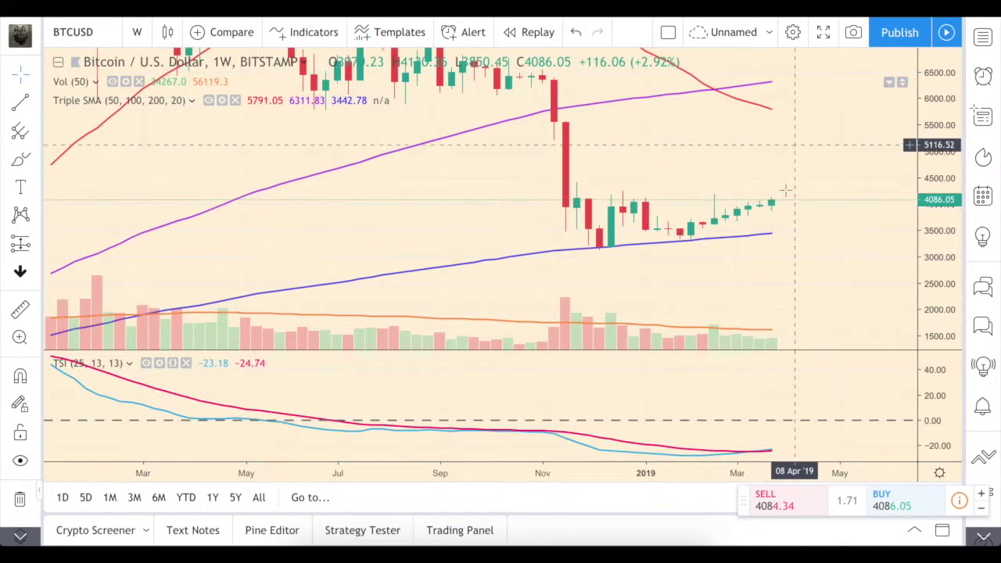
scroll(782, 180, down, 5)
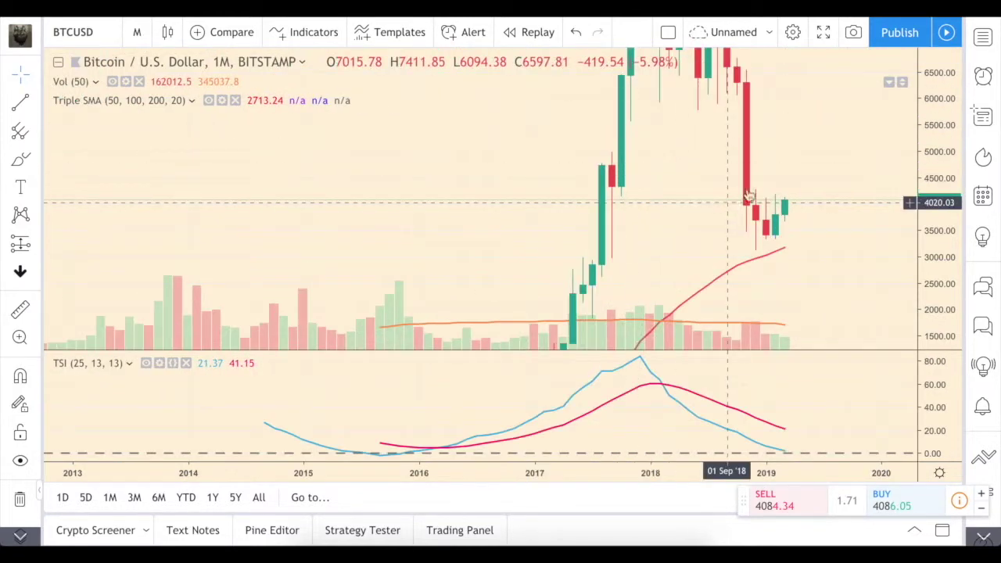
- Brush-sketch a projected path: an upward spike, a hook and a rising wavy line into 2020
drag(941, 267, 941, 291)
drag(836, 159, 721, 247)
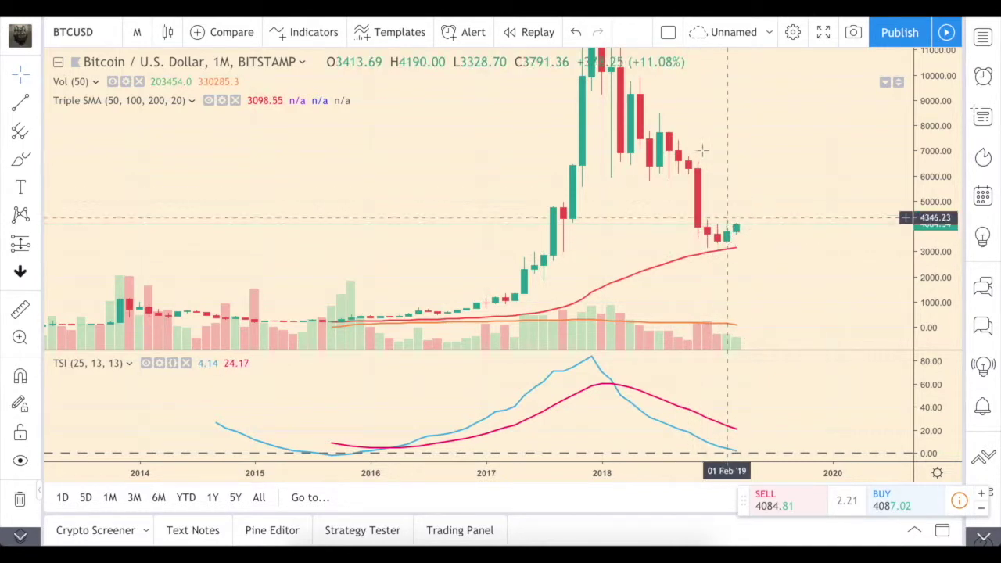
click(18, 159)
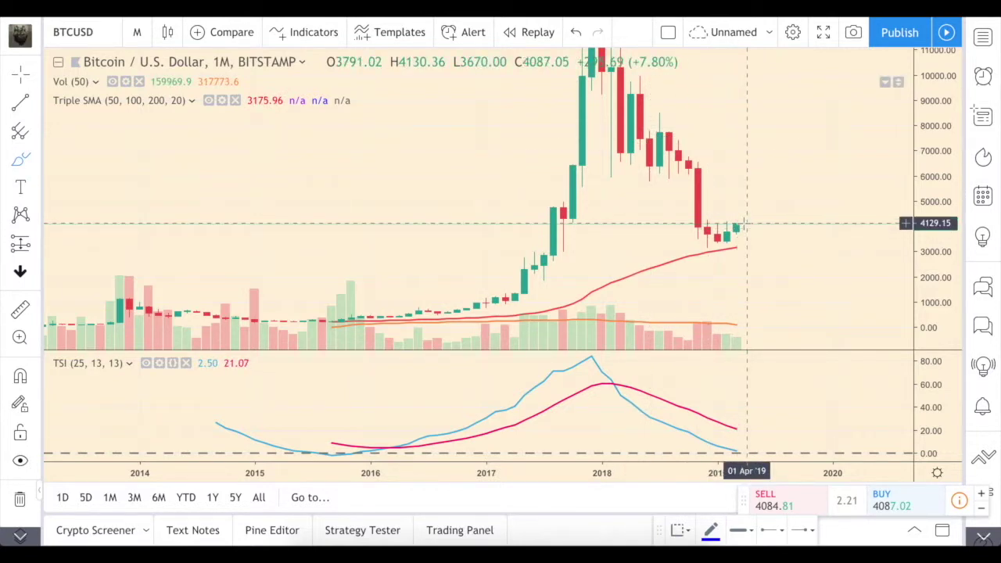
drag(745, 223, 748, 164)
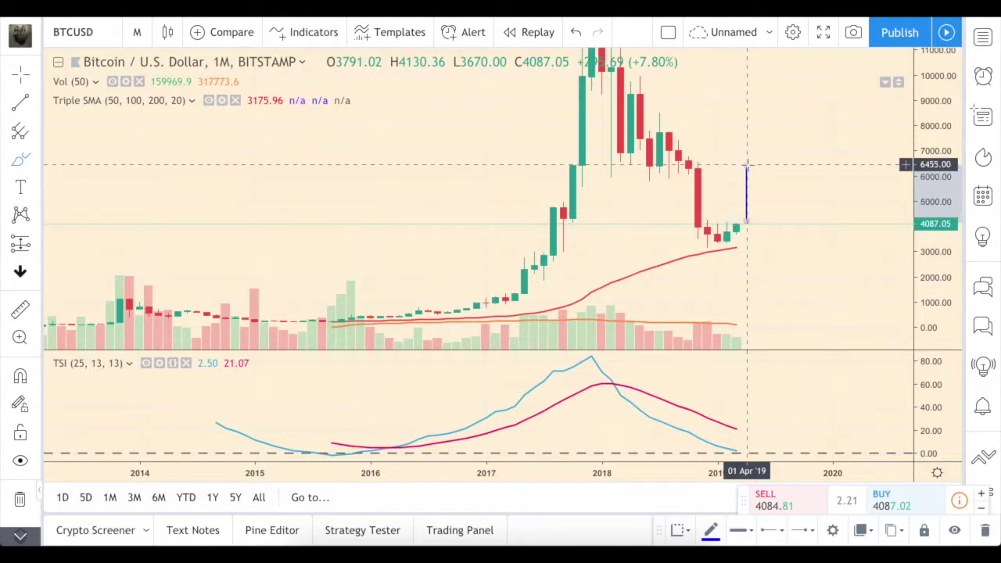
mouse_move(747, 166)
mouse_down()
mouse_move(757, 181)
mouse_move(776, 169)
mouse_up()
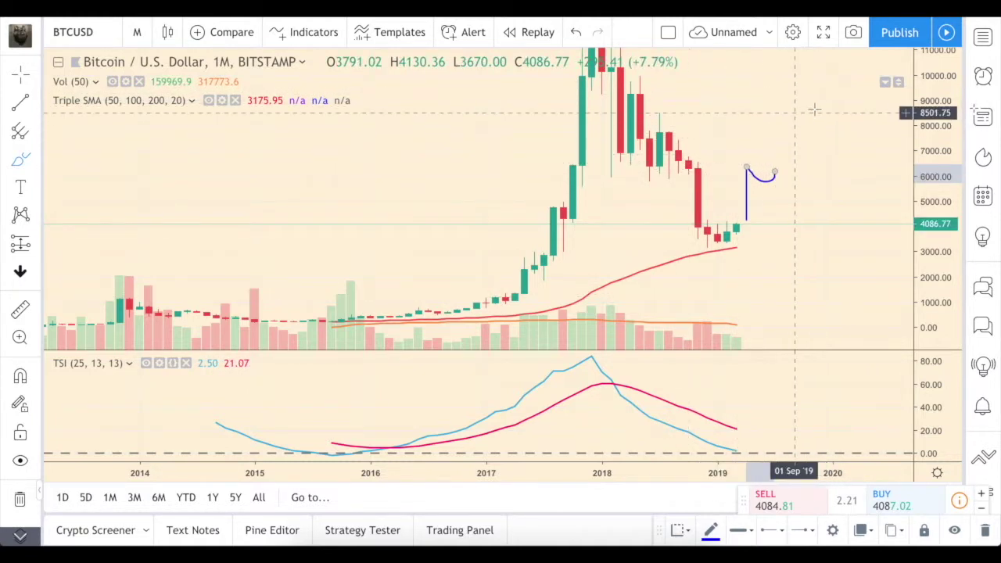
mouse_move(798, 135)
mouse_down()
mouse_move(657, 223)
mouse_move(632, 213)
mouse_move(662, 219)
mouse_move(686, 201)
mouse_move(704, 219)
mouse_move(743, 199)
mouse_move(771, 159)
mouse_up()
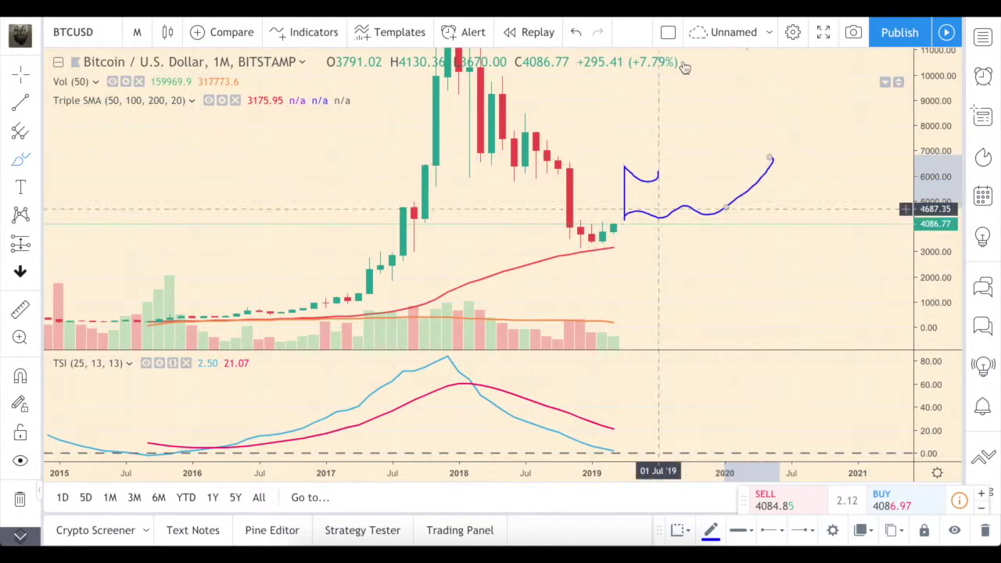
- Undo the recent brush strokes three times and delete the remaining vertical sketch line
click(577, 33)
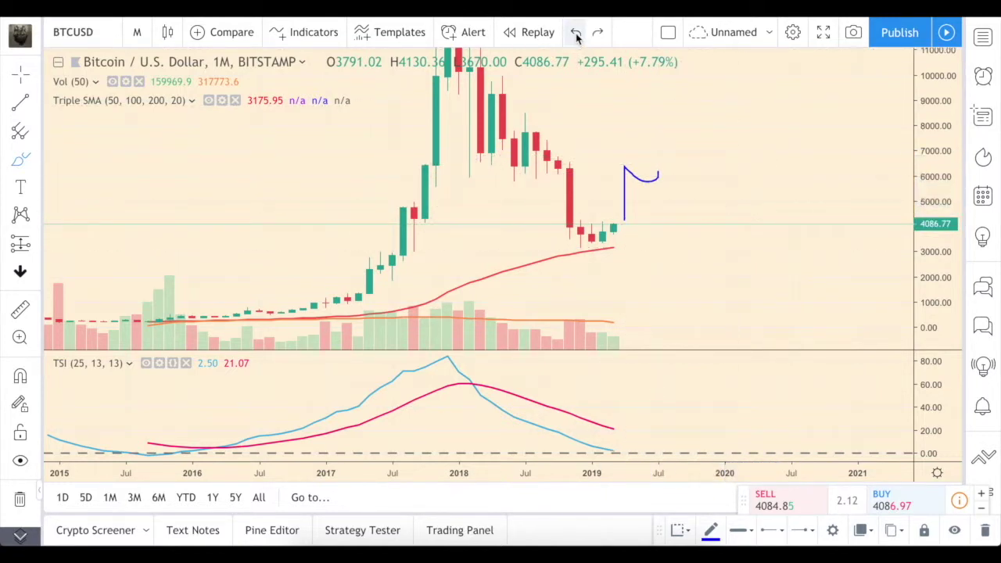
click(577, 33)
click(576, 33)
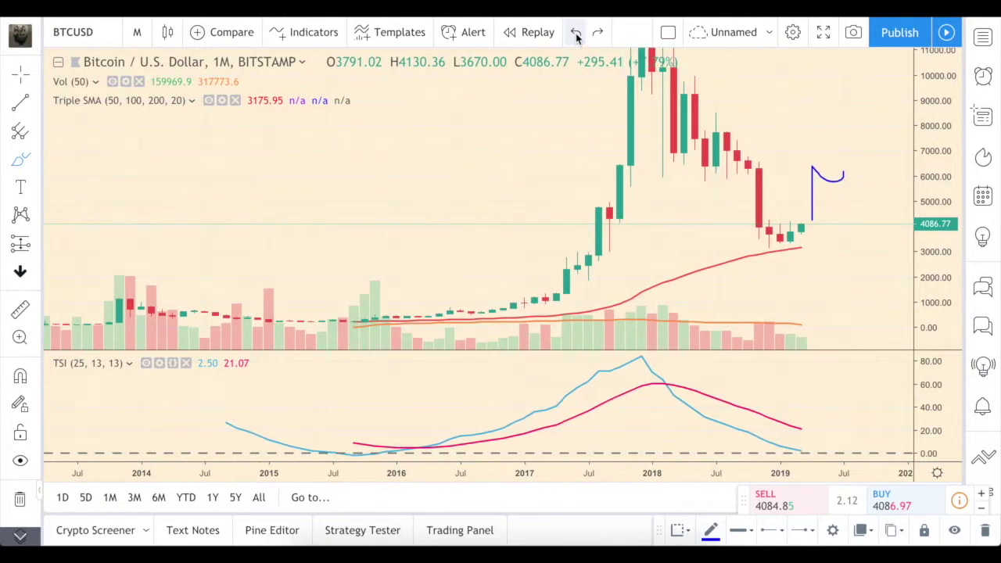
key(Escape)
click(811, 175)
key(Delete)
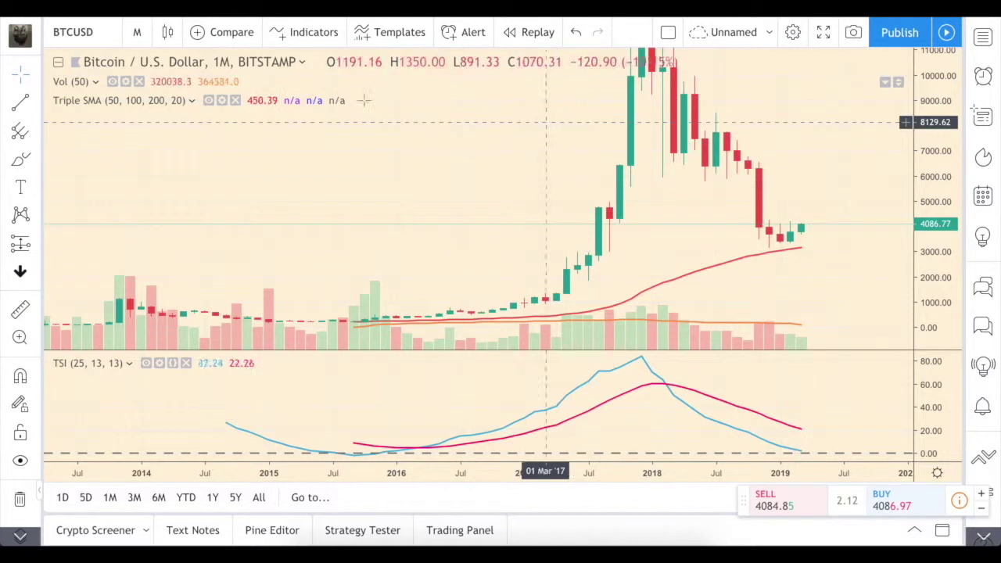
- Switch to 1-week candles and zoom out to the 2014–2016 price history
click(137, 35)
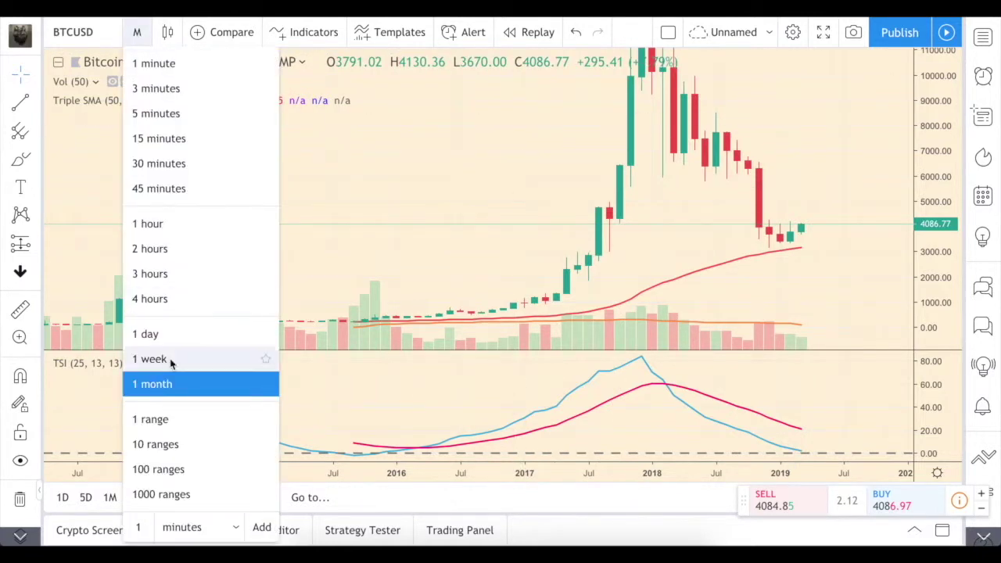
click(166, 358)
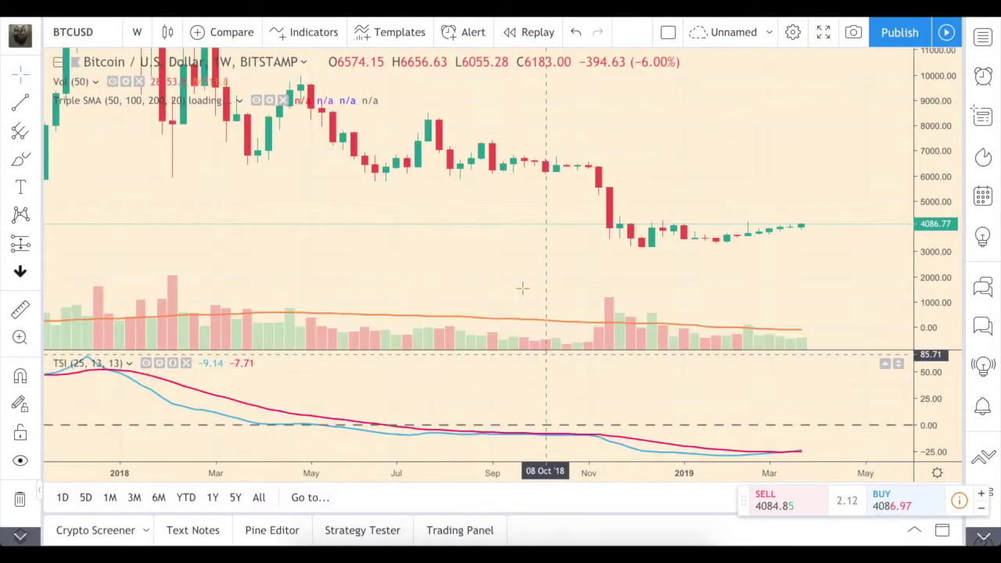
scroll(518, 280, down, 3)
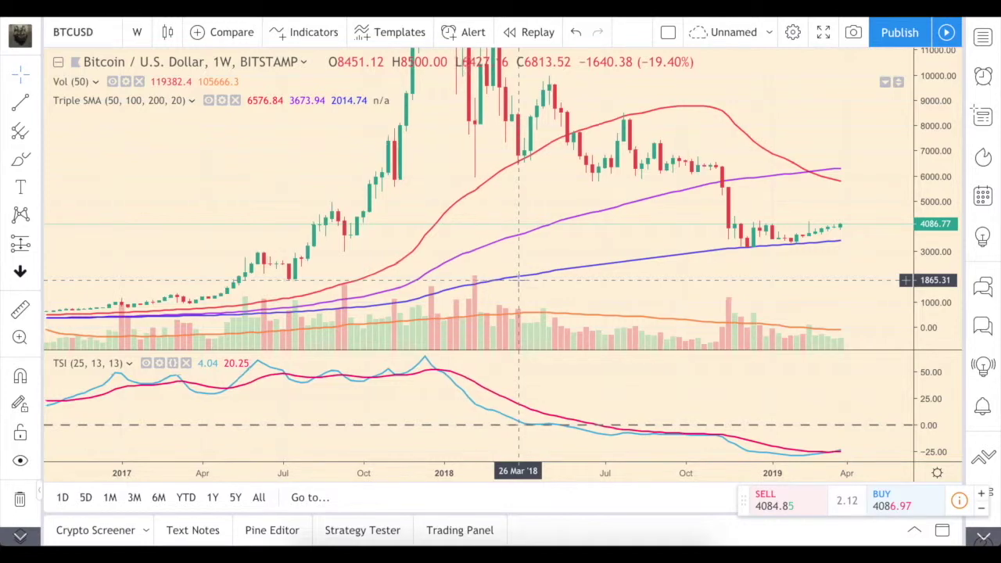
scroll(511, 421, down, 5)
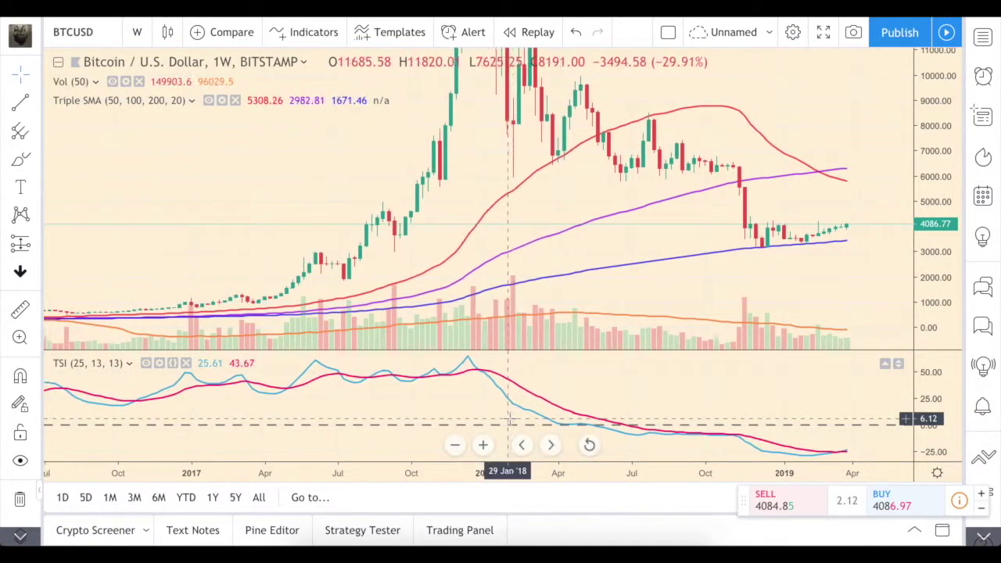
scroll(492, 391, down, 3)
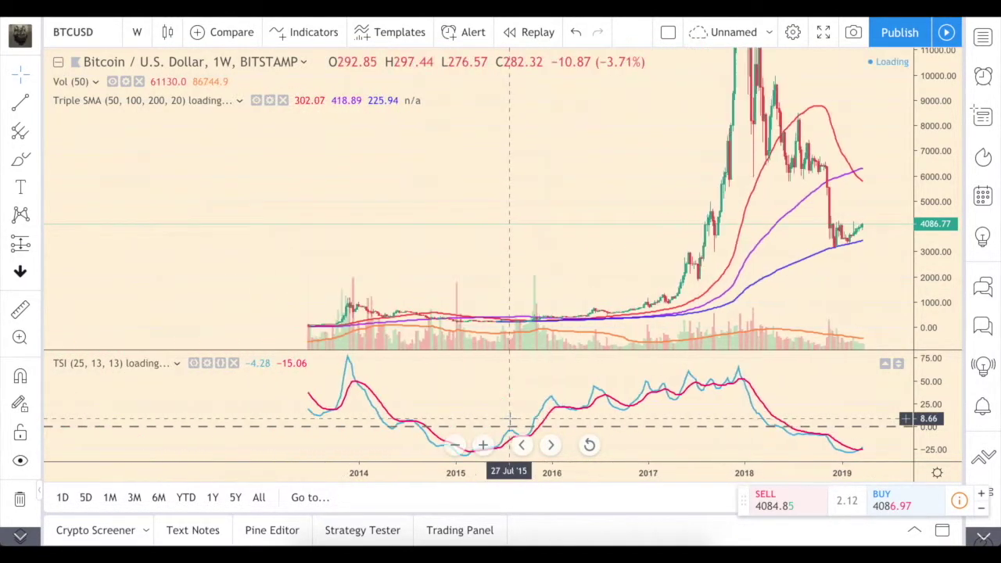
scroll(431, 335, left, 10)
scroll(433, 335, right, 5)
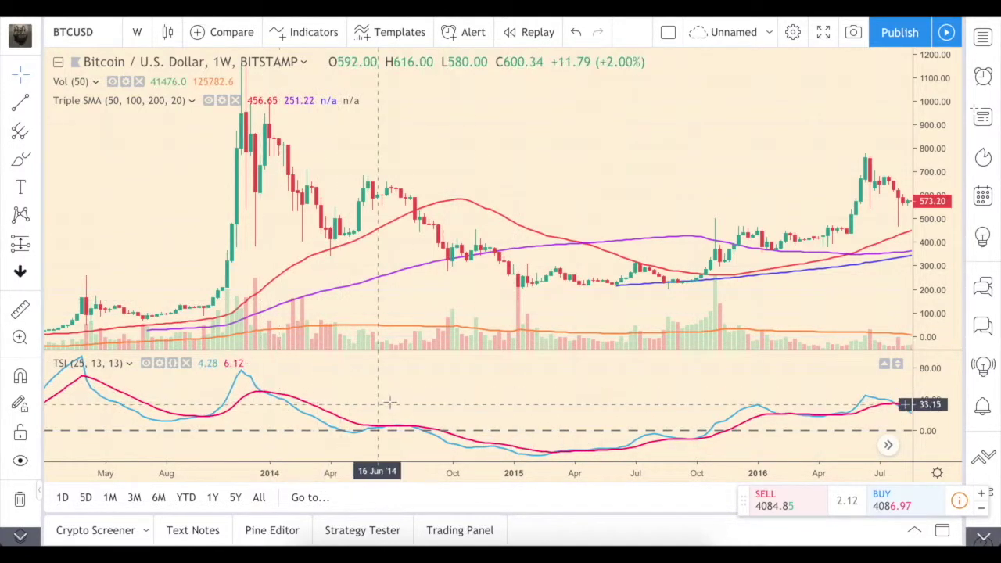
- Expand the TSI pane full-size, restore it, and scroll to the 2018 peak and 2019 decline
double_click(434, 387)
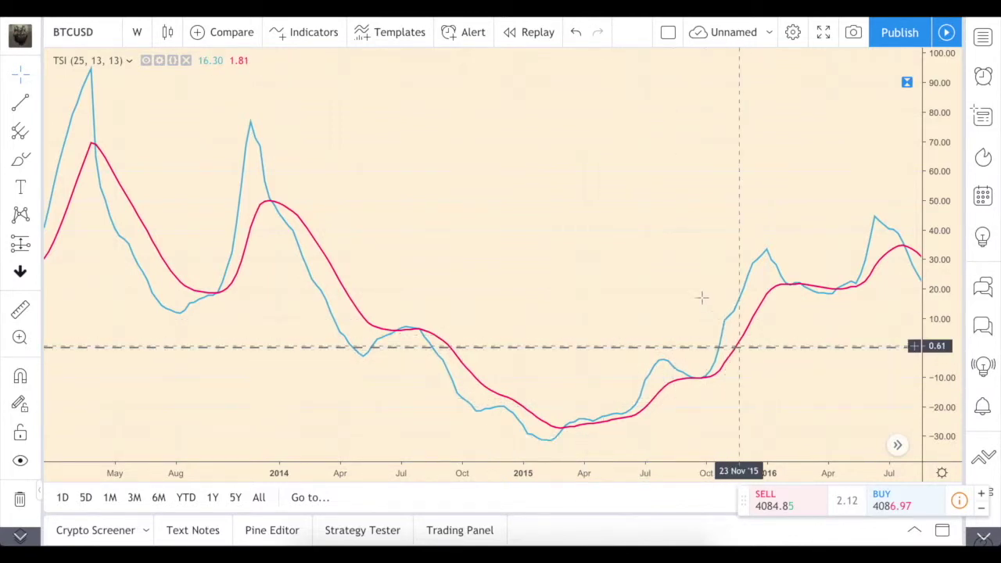
double_click(711, 266)
scroll(711, 369, right, 10)
scroll(711, 369, right, 15)
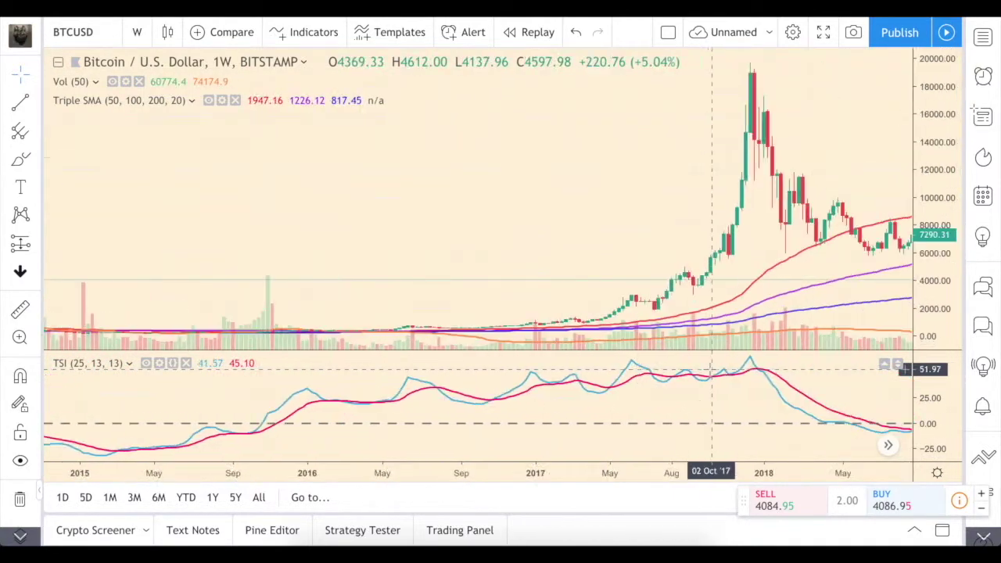
scroll(710, 369, left, 5)
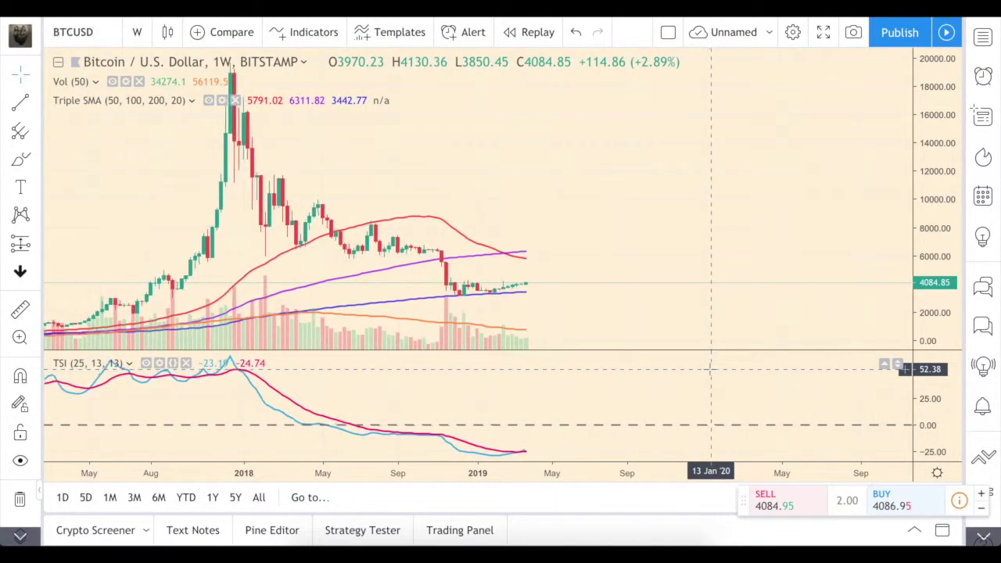
- Toggle the TSI pane to full size and back twice, then zoom the weekly chart out
double_click(562, 422)
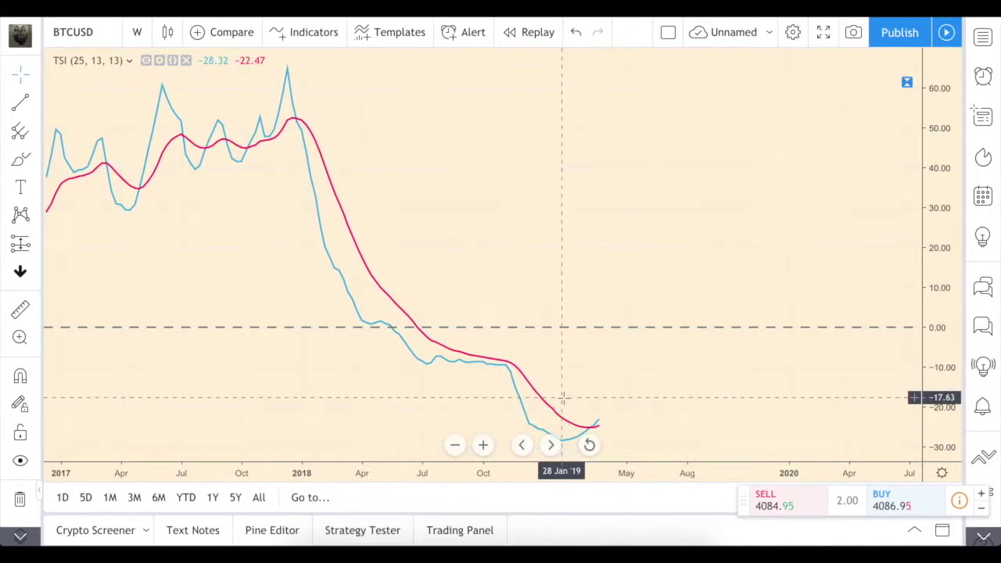
double_click(561, 286)
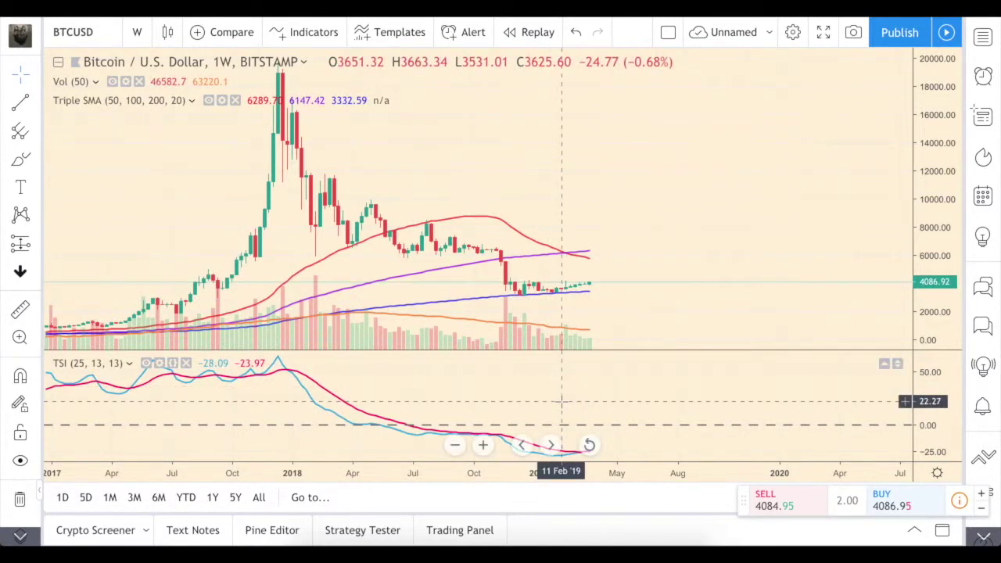
double_click(561, 401)
double_click(575, 398)
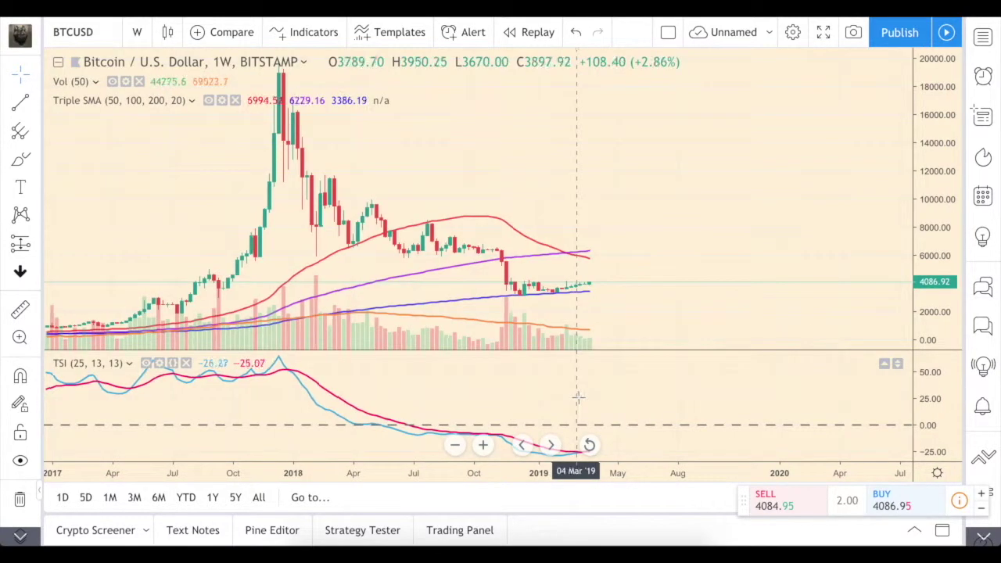
scroll(578, 398, down, 10)
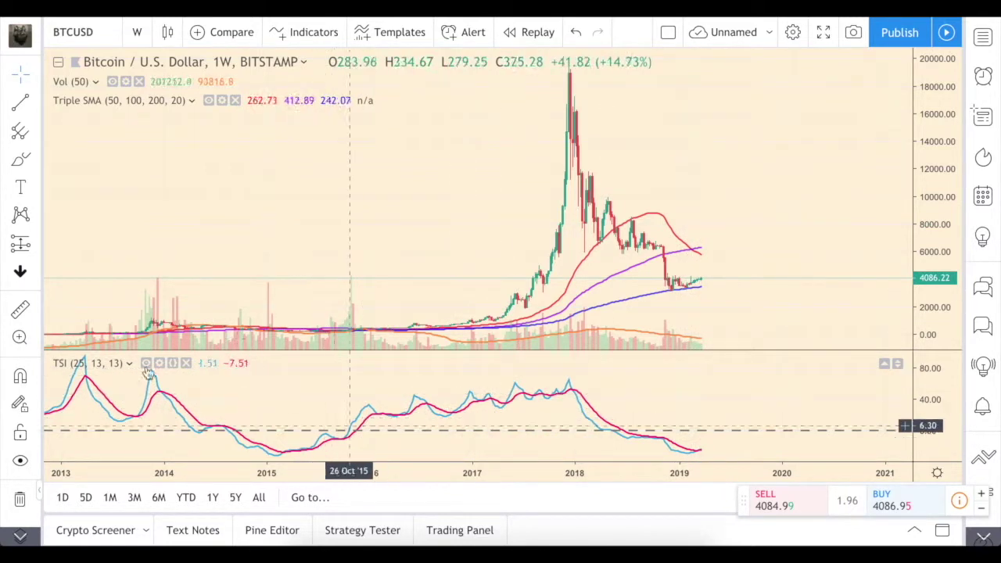
- Set the weekly BTCUSD chart's price axis to a logarithmic scale
scroll(723, 399, down, 2)
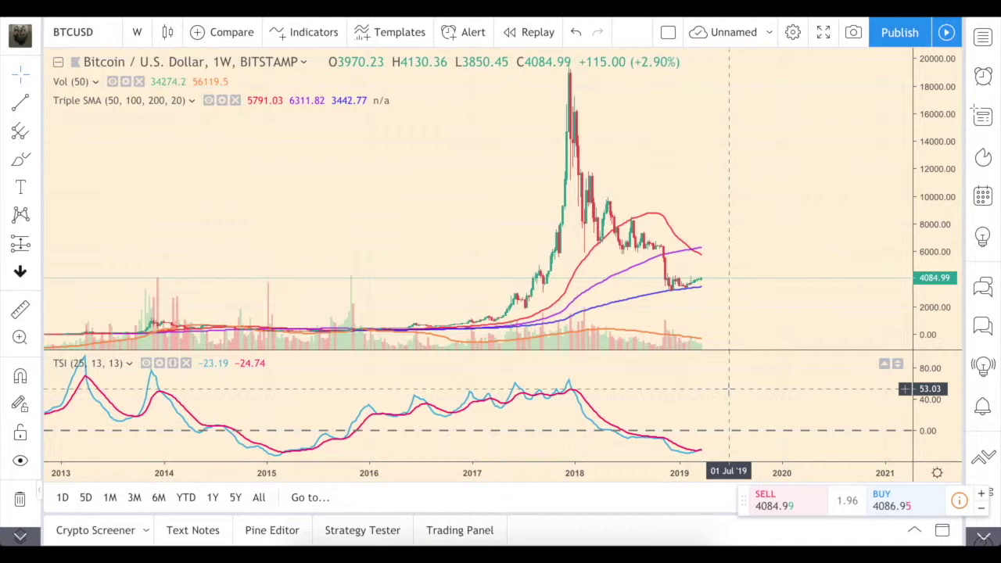
right_click(944, 159)
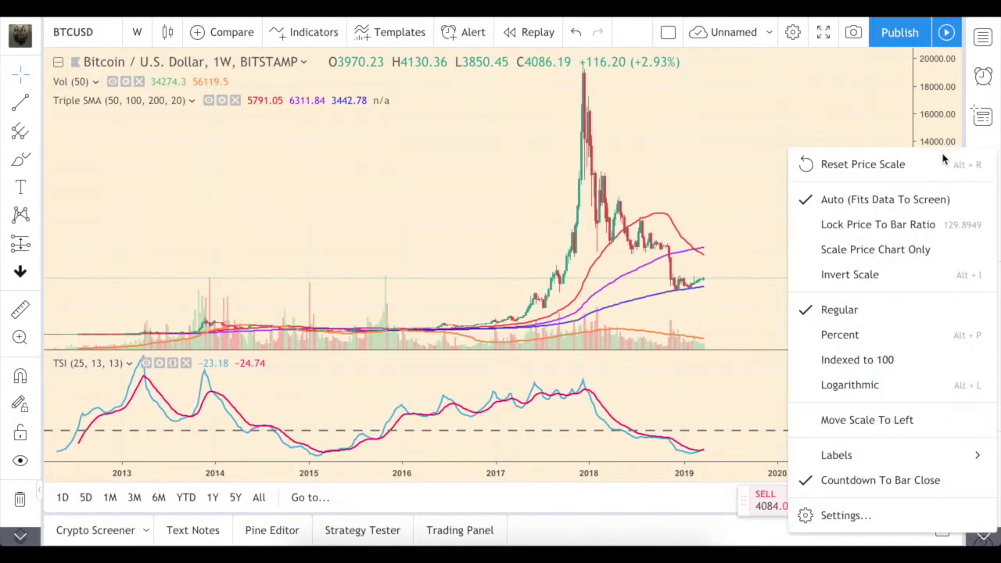
click(865, 384)
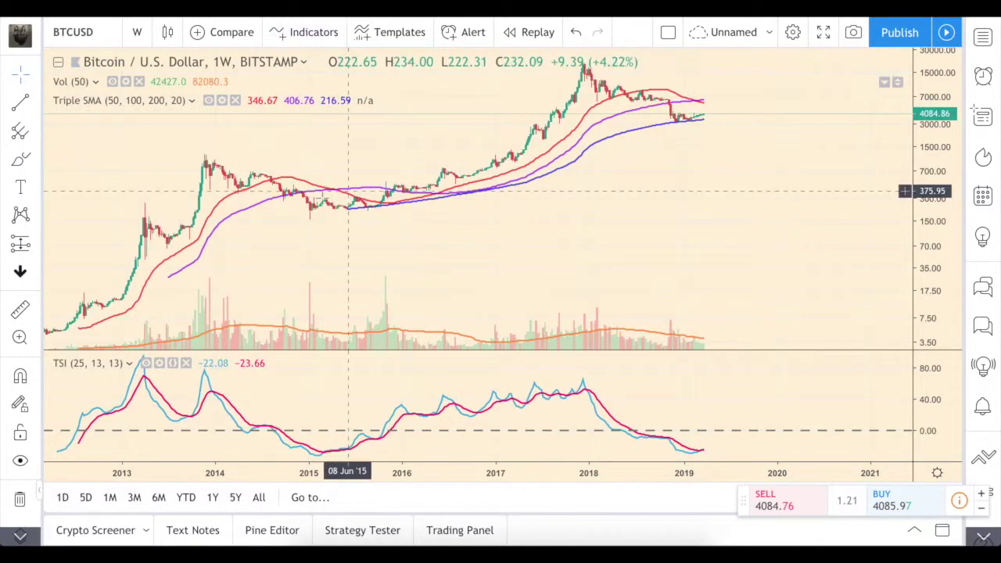
- Switch the BTCUSD chart to the 1 day interval
click(137, 32)
click(149, 334)
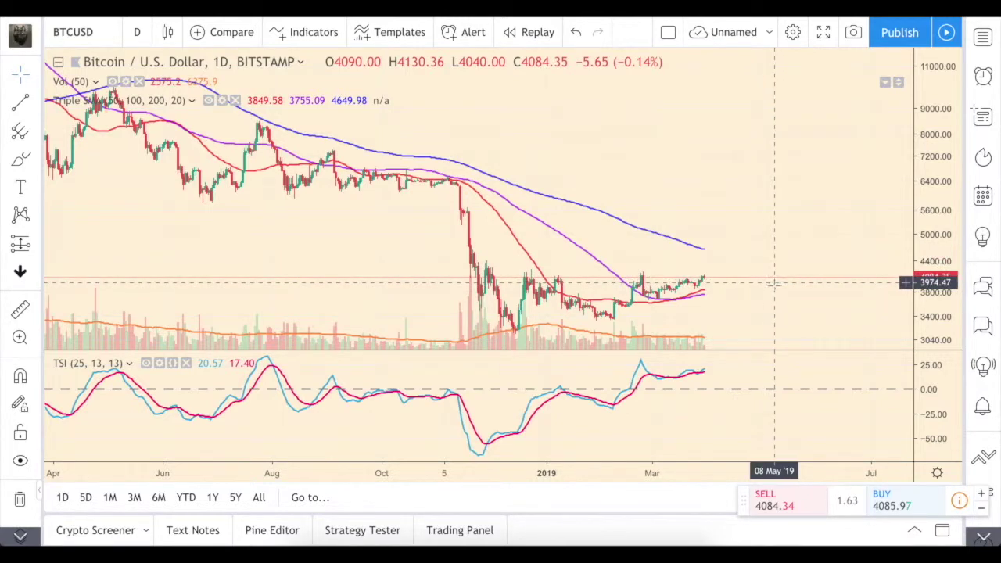
scroll(782, 286, down, 3)
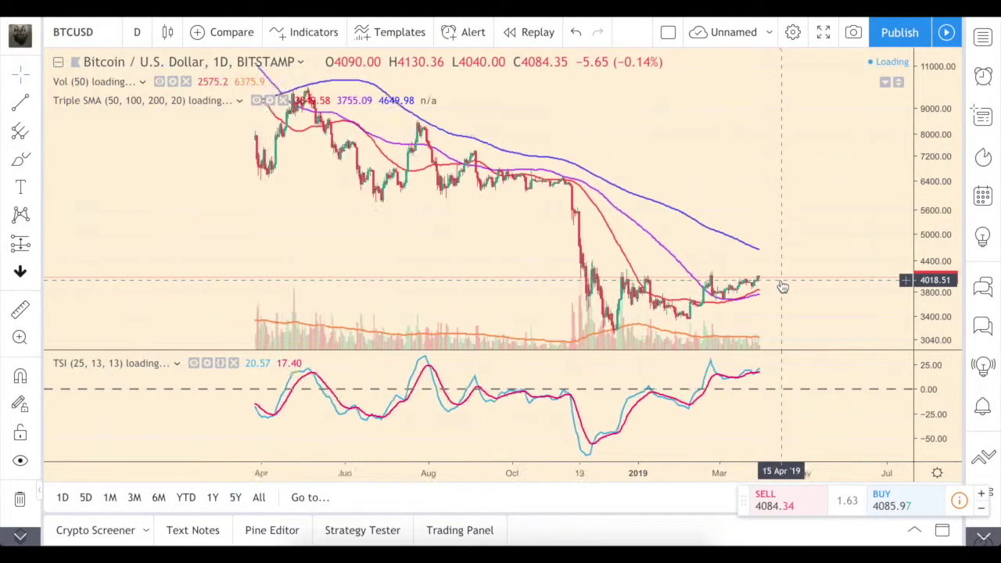
- Browse daily history back through 2014–2018, then zoom into mid-2018 to early 2019
drag(389, 216, 556, 239)
drag(286, 173, 618, 180)
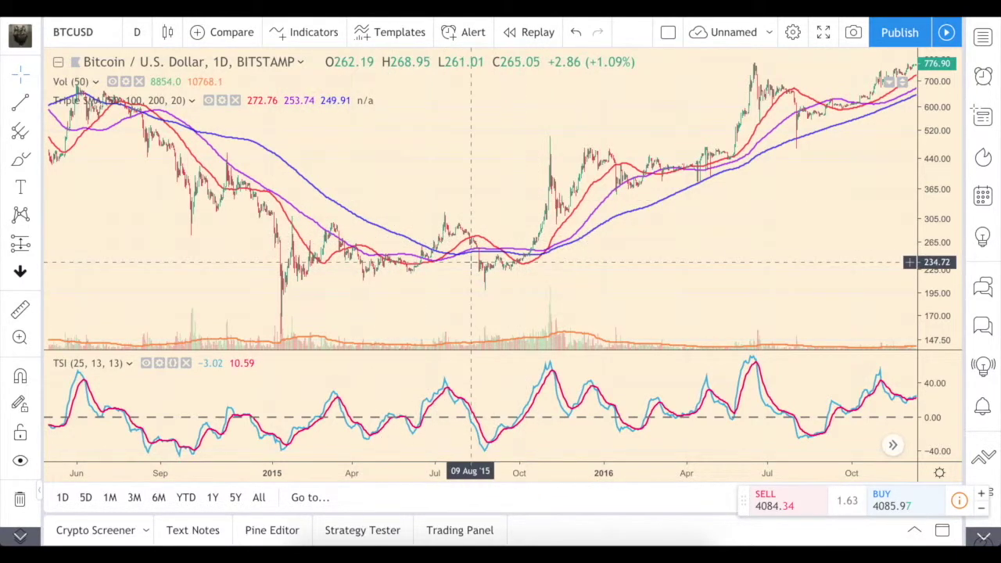
scroll(587, 249, right, 20)
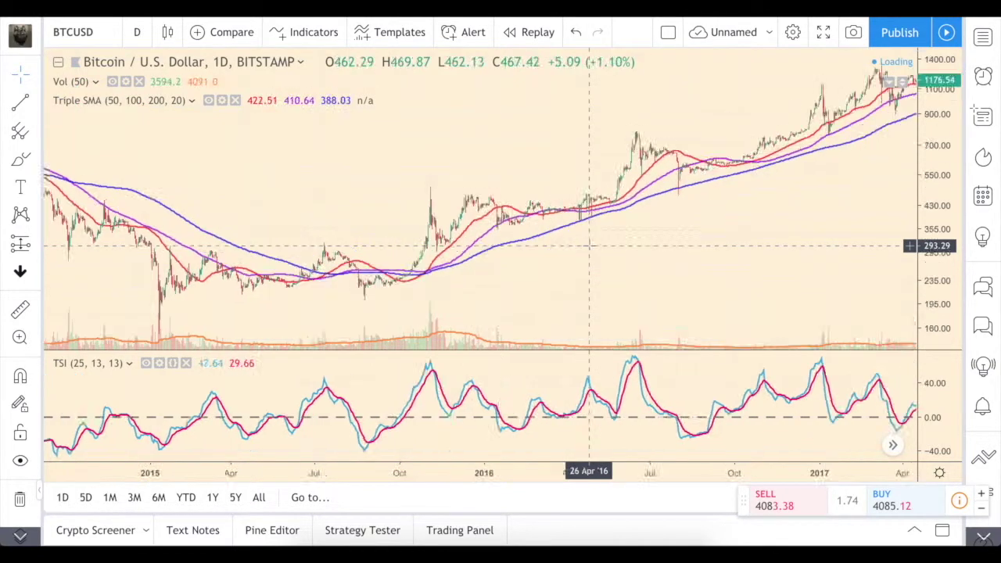
scroll(588, 247, left, 5)
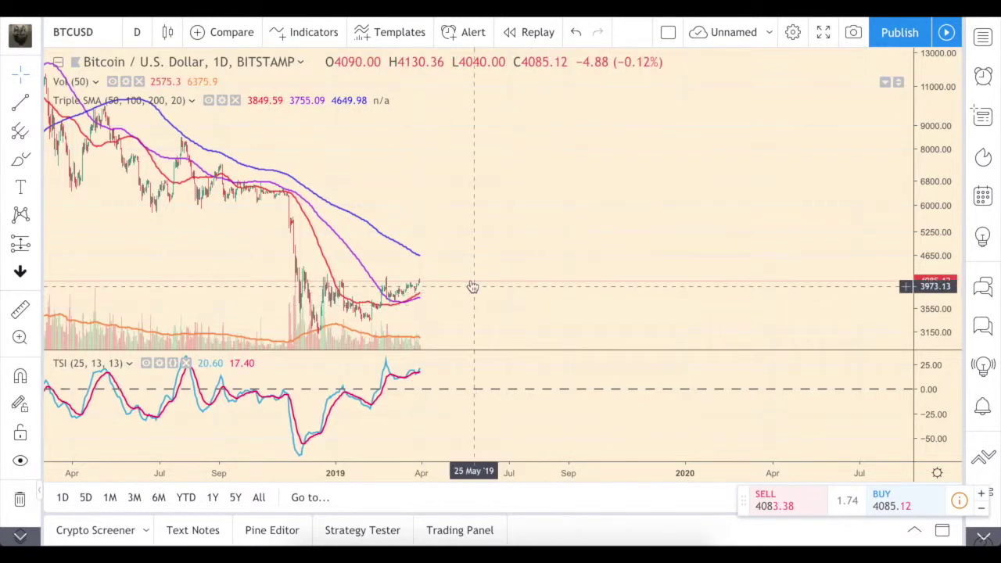
scroll(462, 270, up, 3)
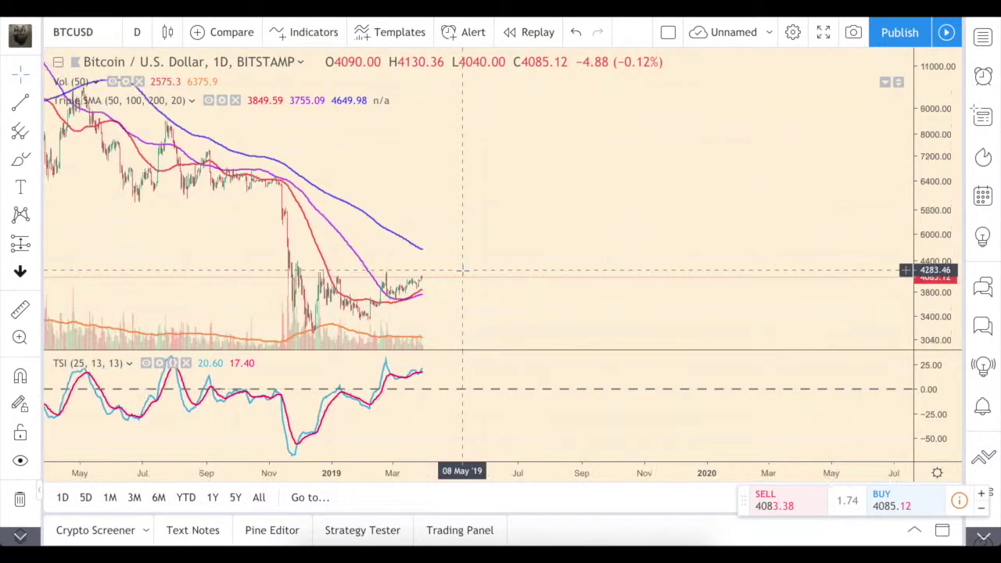
scroll(461, 270, up, 2)
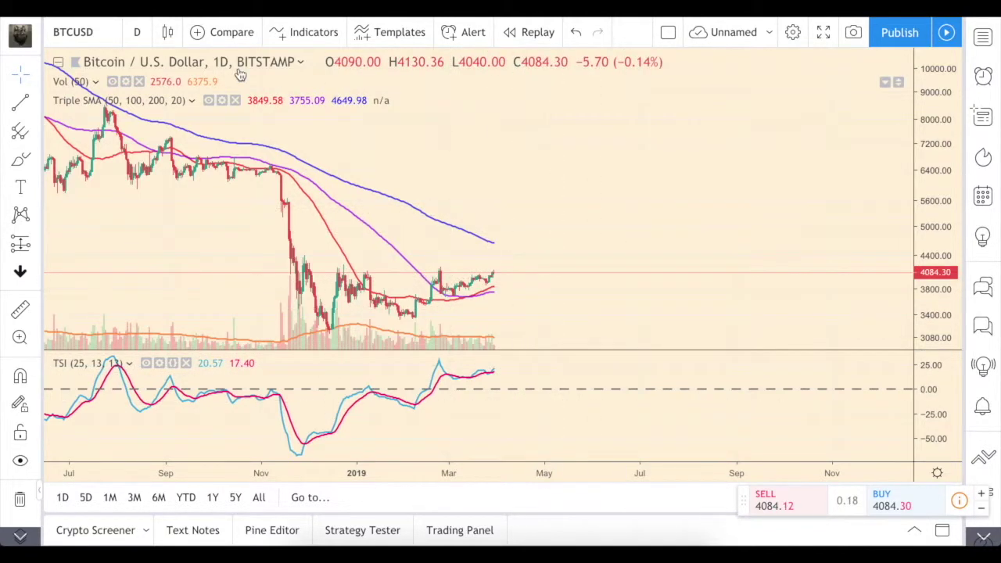
- Return the BTCUSD chart to the 1 week interval and frame the 2013–2019 history
click(139, 32)
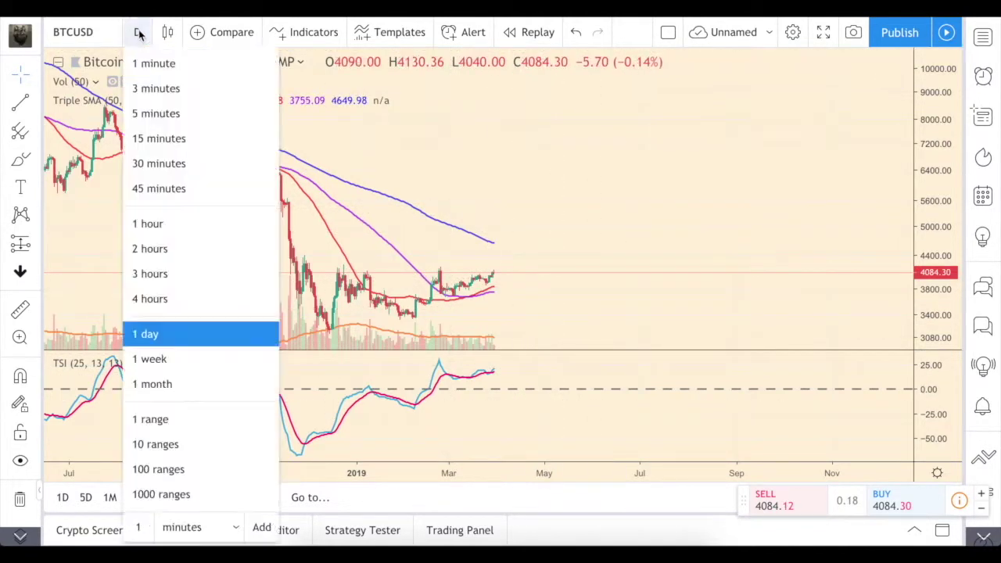
click(177, 361)
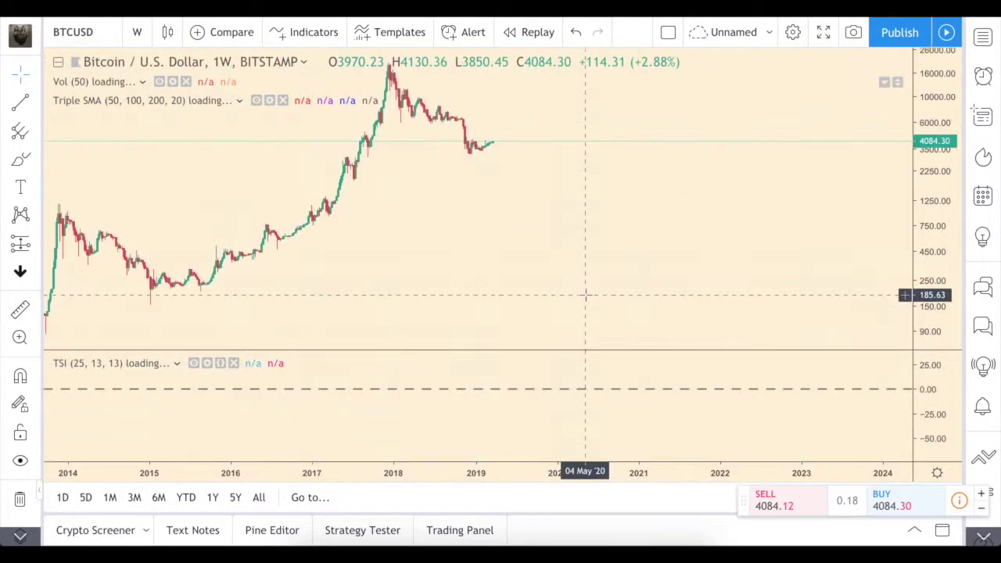
scroll(586, 293, left, 5)
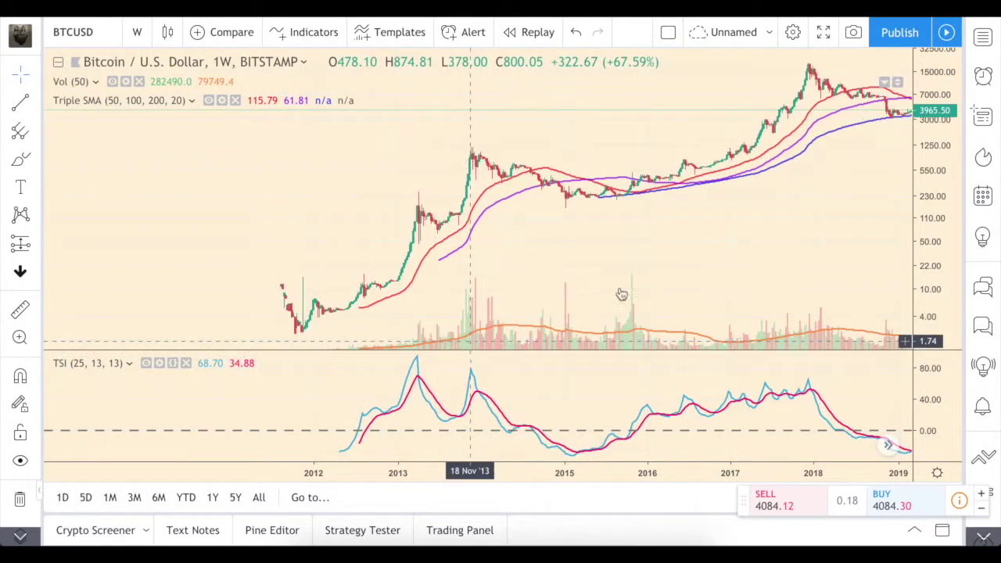
scroll(547, 412, right, 5)
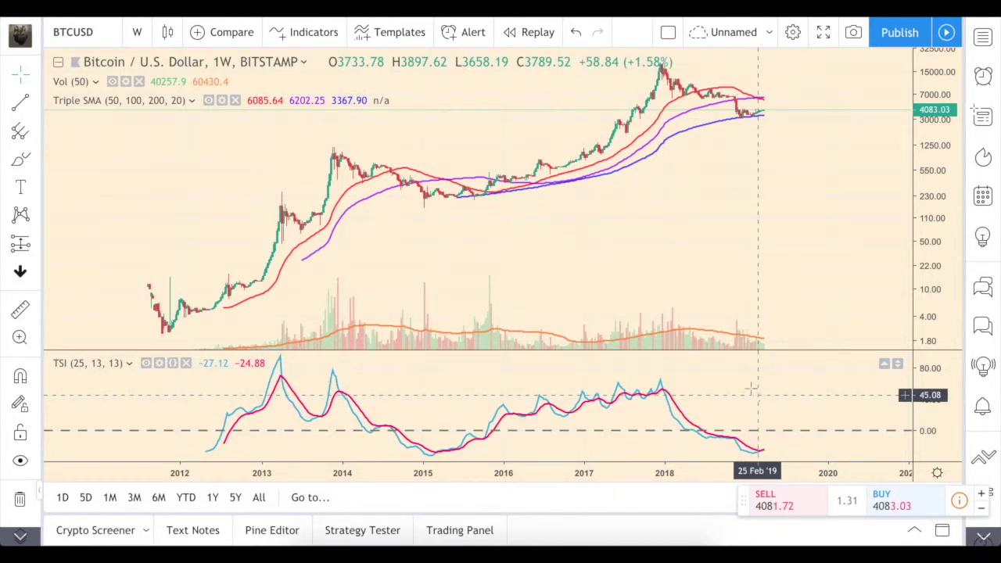
scroll(721, 383, up, 5)
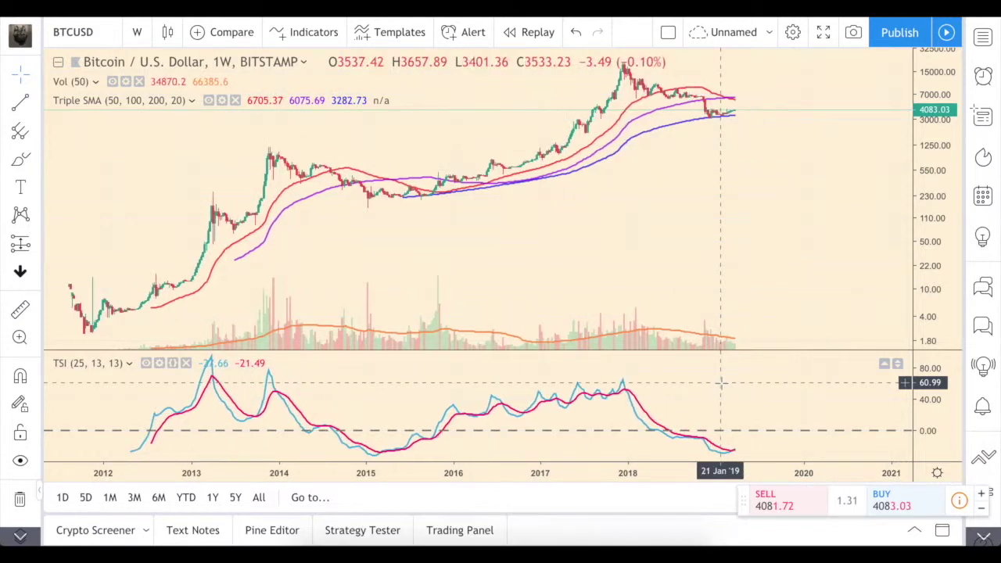